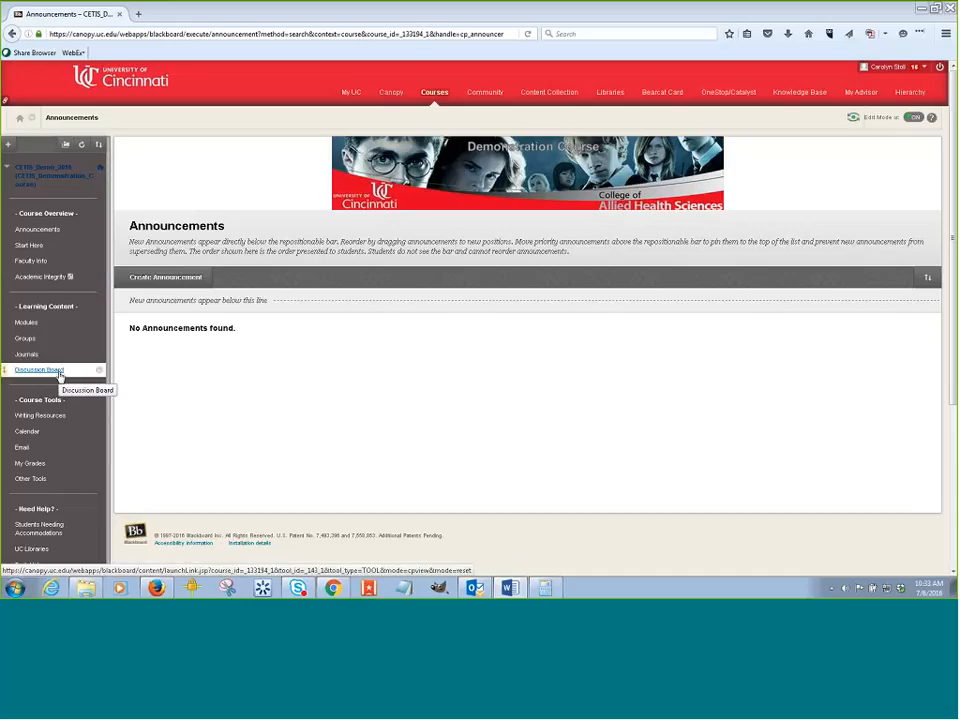
Open the Discussion Board, enter the Snape: Villain or Hero? forum and read the Drennen - Snape the Hero thread.
left_click(40, 370)
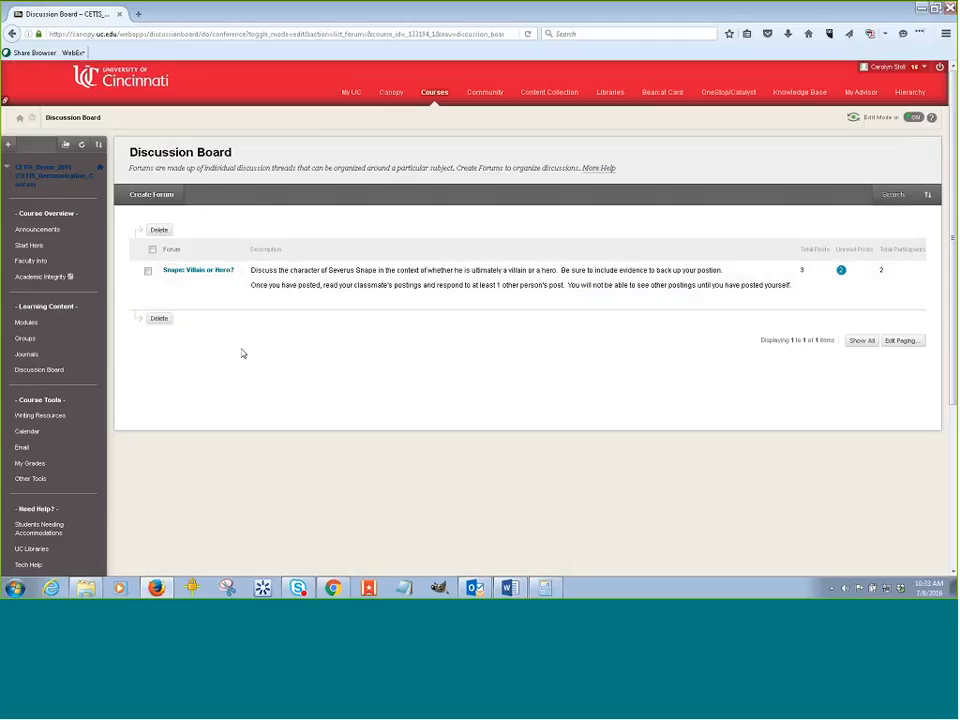
left_click(211, 272)
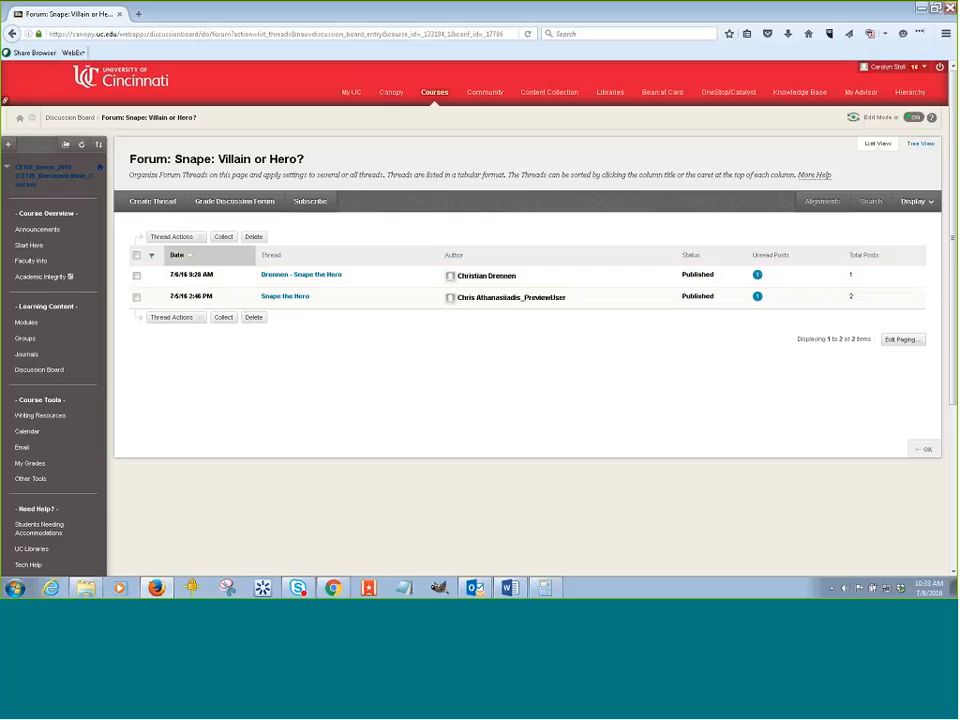
left_click(325, 280)
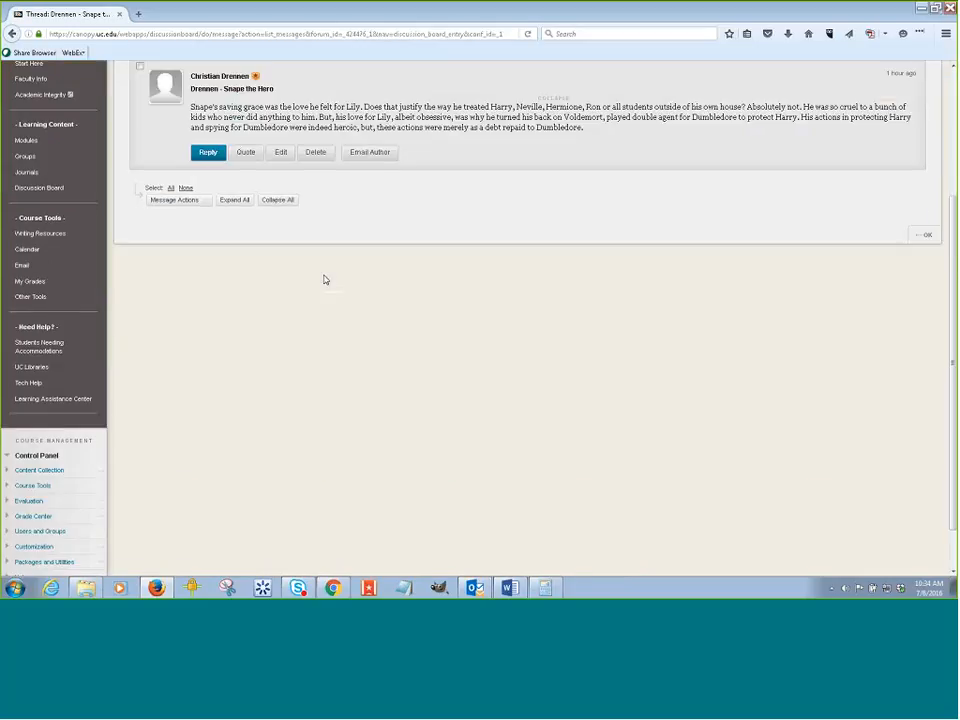
scroll(345, 321, "up", 2)
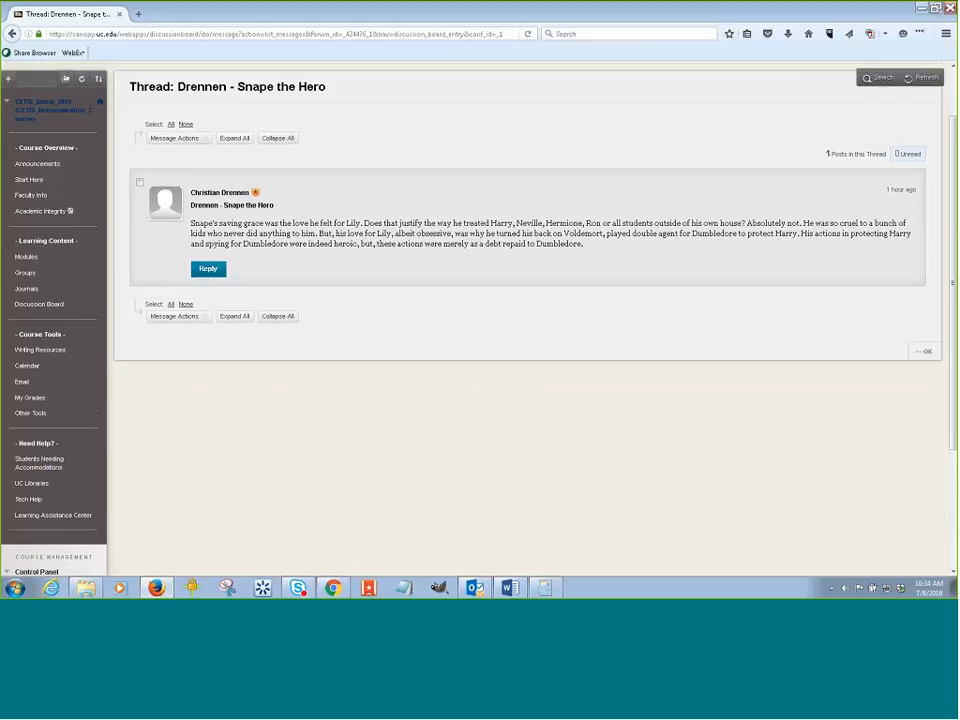
Start a reply to the Drennen - Snape the Hero post and cancel it.
left_click(209, 269)
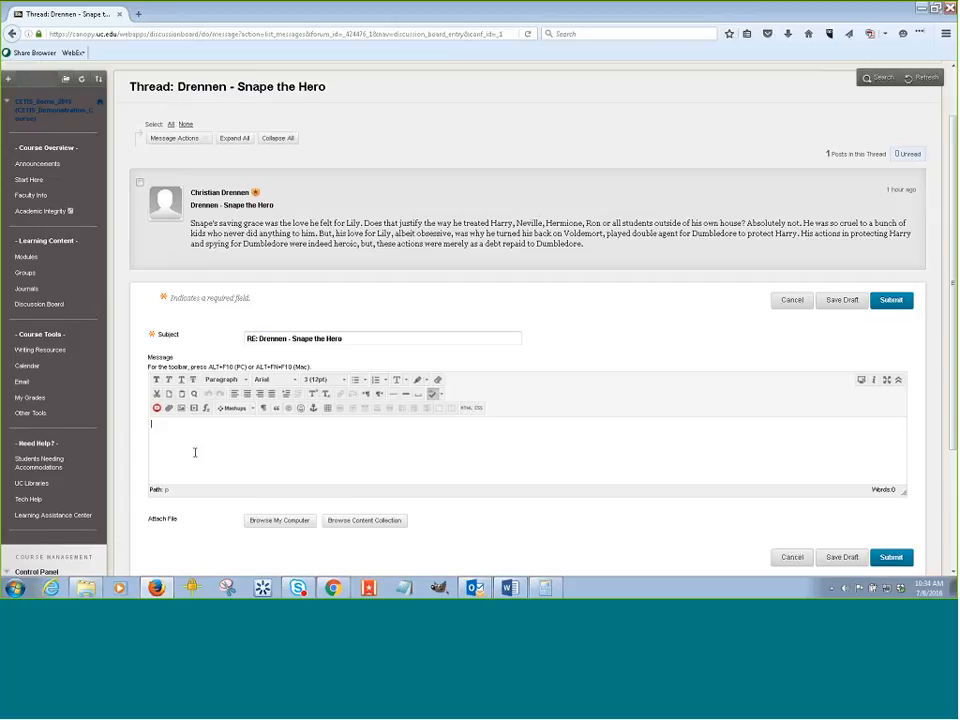
left_click(792, 558)
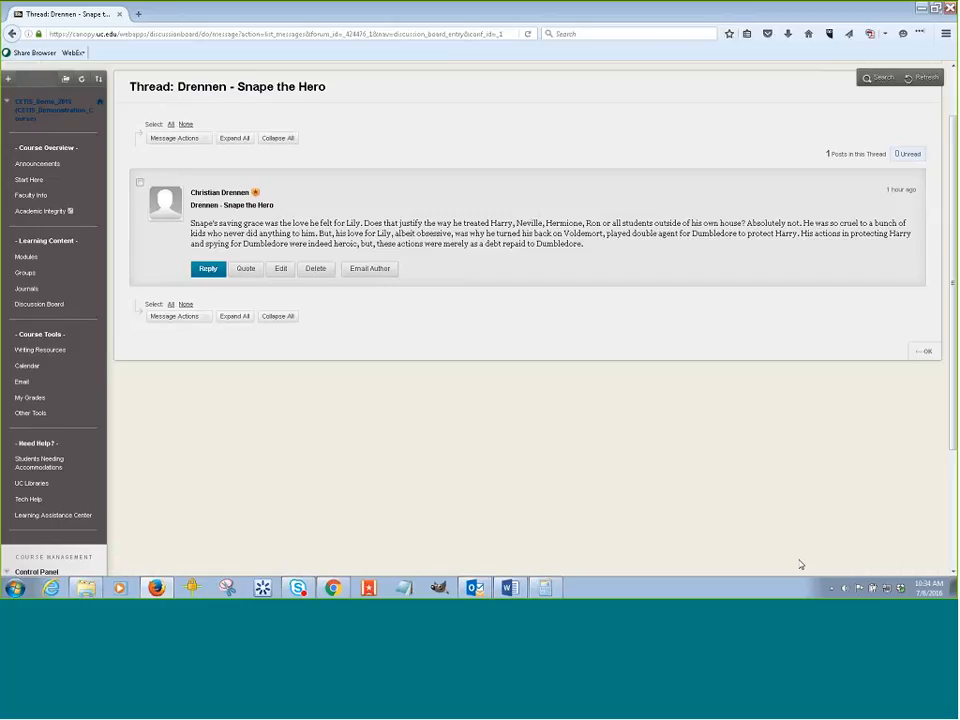
Return to the Discussion Board and open the Snape: Villain or Hero? forum's Edit Forum page.
left_click(928, 353)
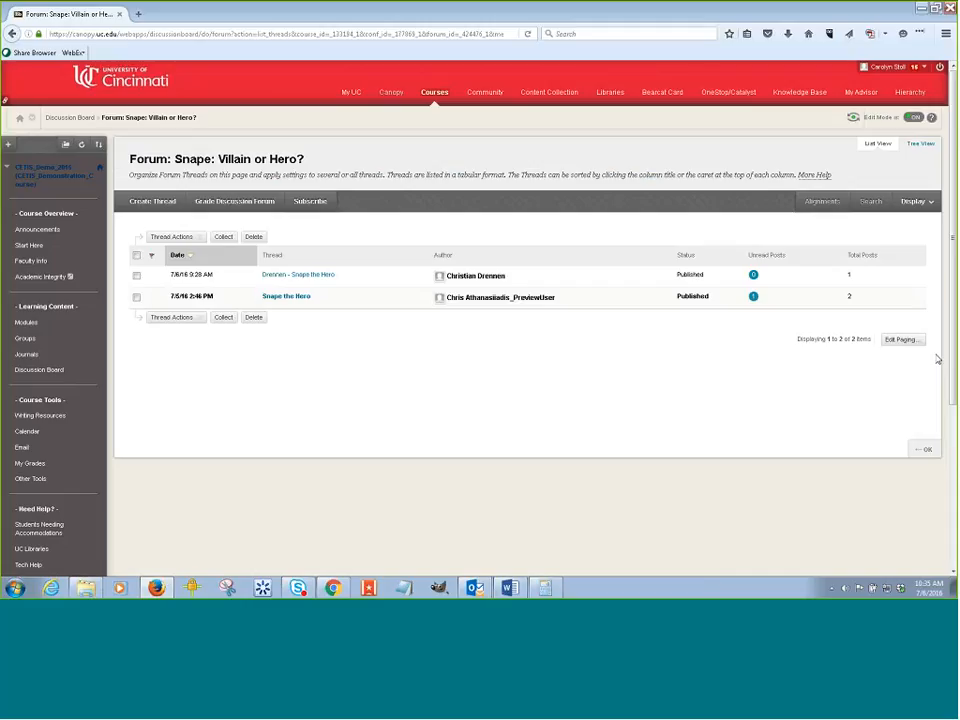
left_click(922, 449)
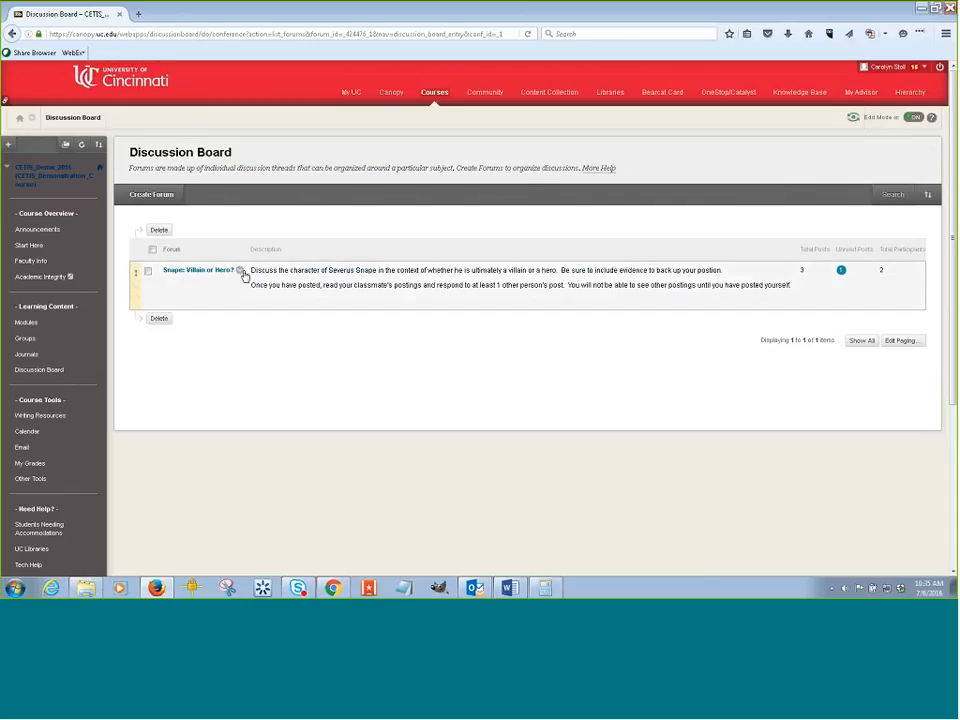
left_click(241, 275)
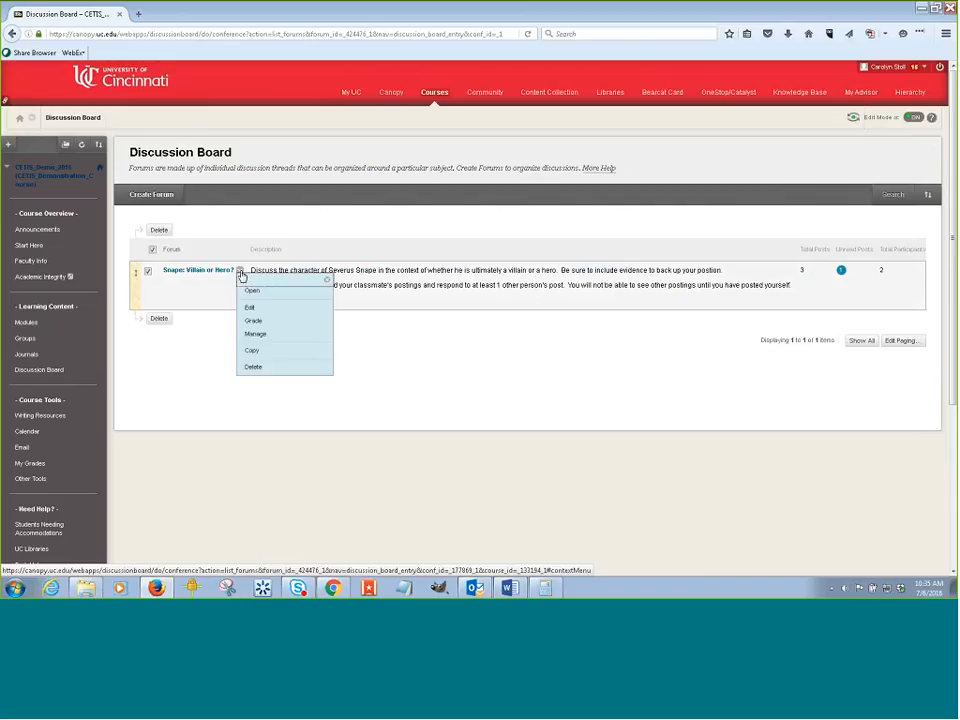
left_click(252, 313)
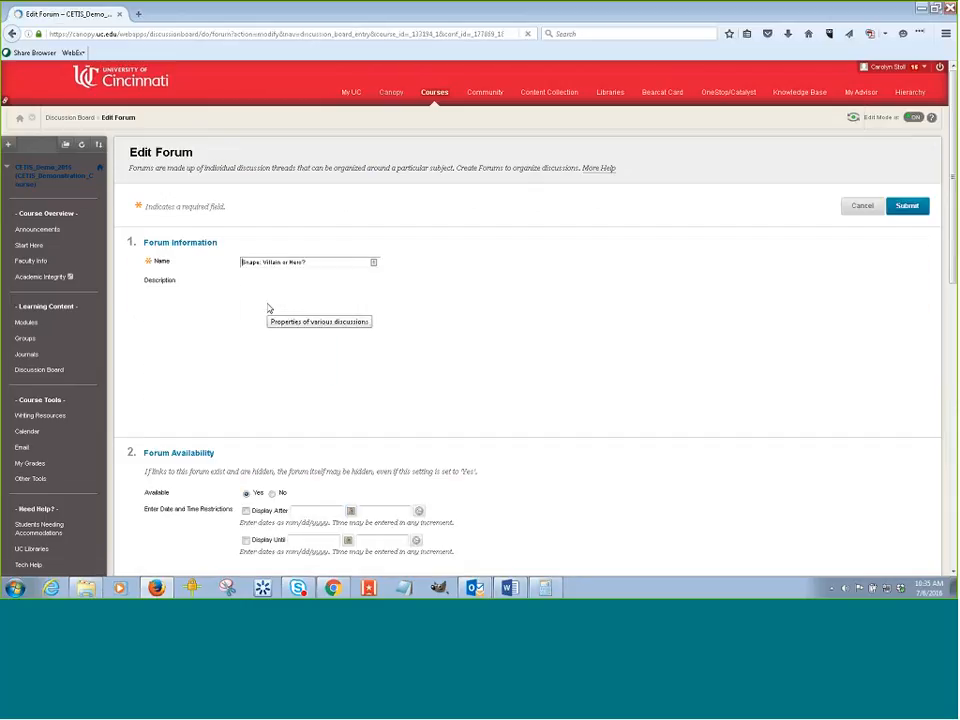
scroll(358, 458, "down", 2)
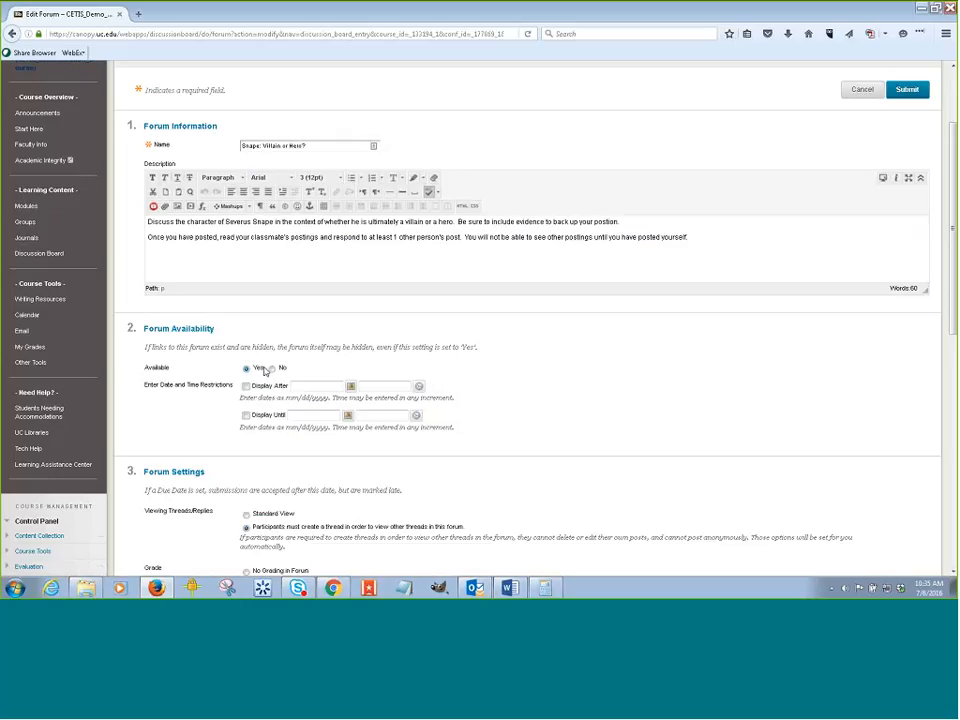
Review the forum's availability, grading, needs-grading post count and due date settings.
scroll(297, 405, "down", 3)
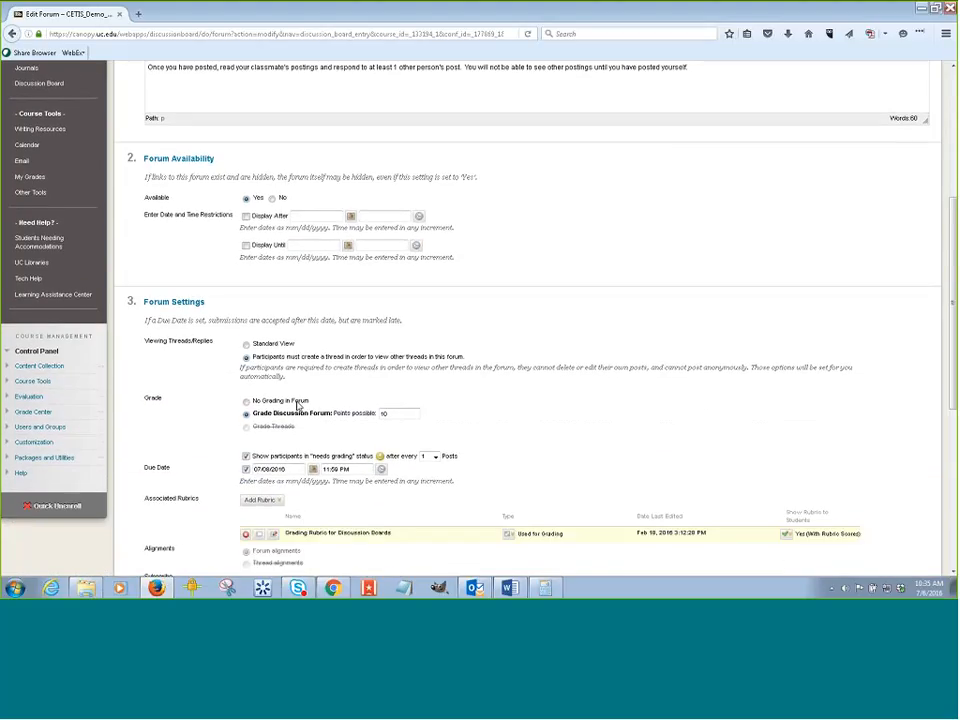
scroll(297, 405, "down", 3)
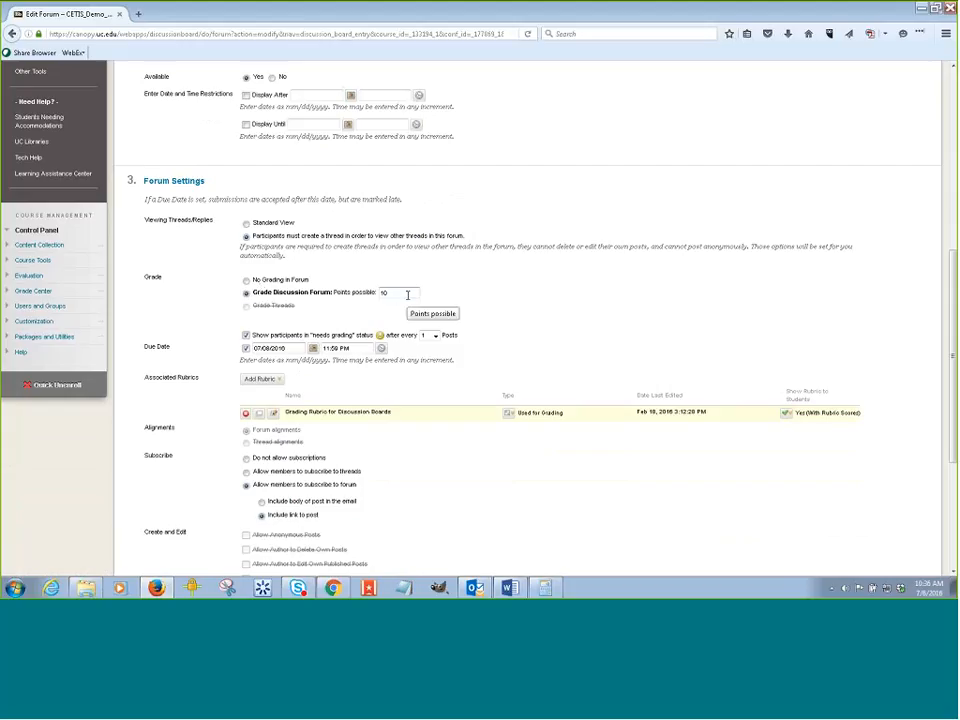
scroll(408, 296, "down", 1)
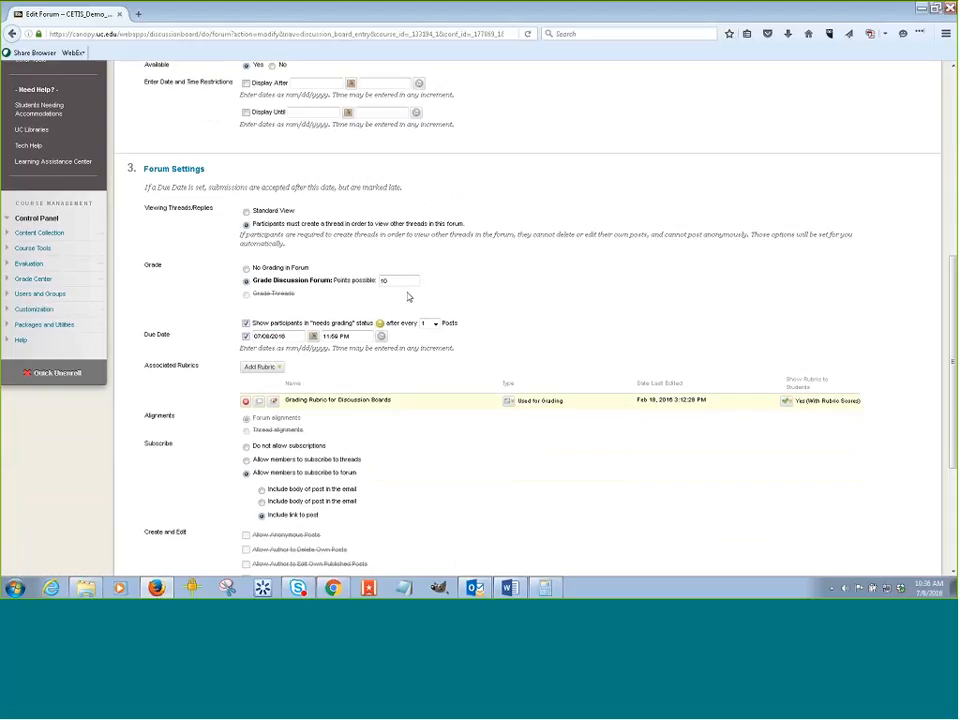
scroll(408, 296, "down", 2)
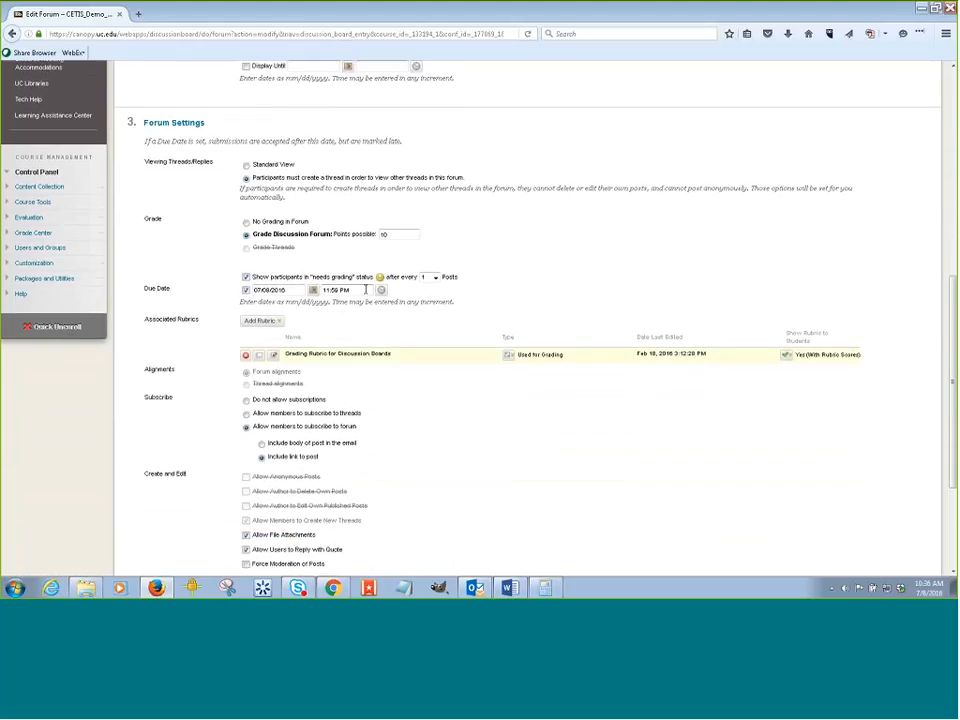
left_click(438, 279)
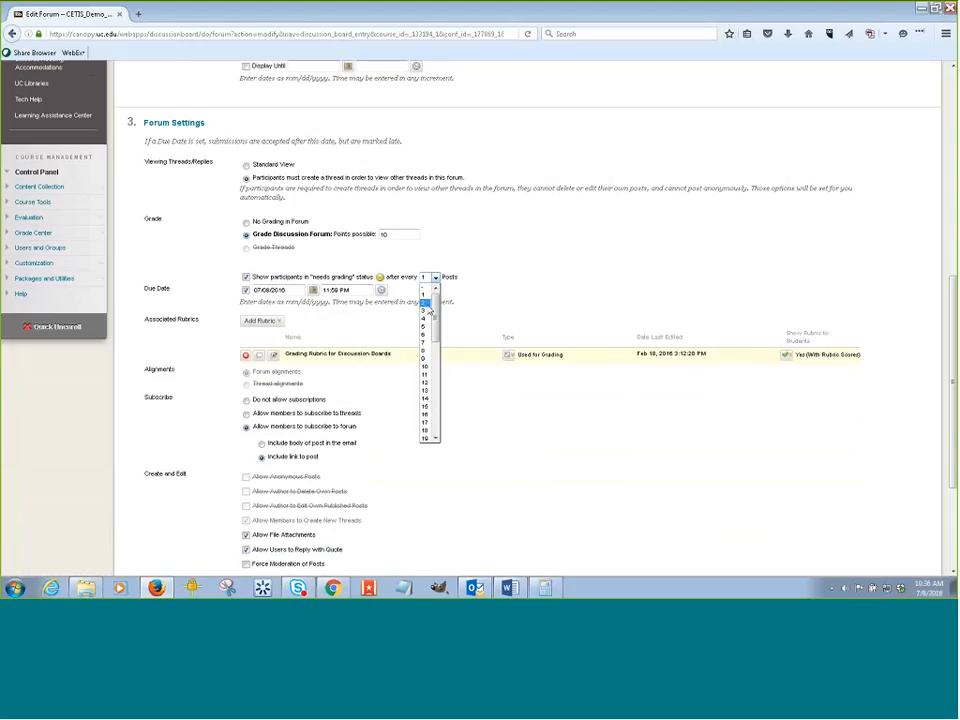
left_click(507, 302)
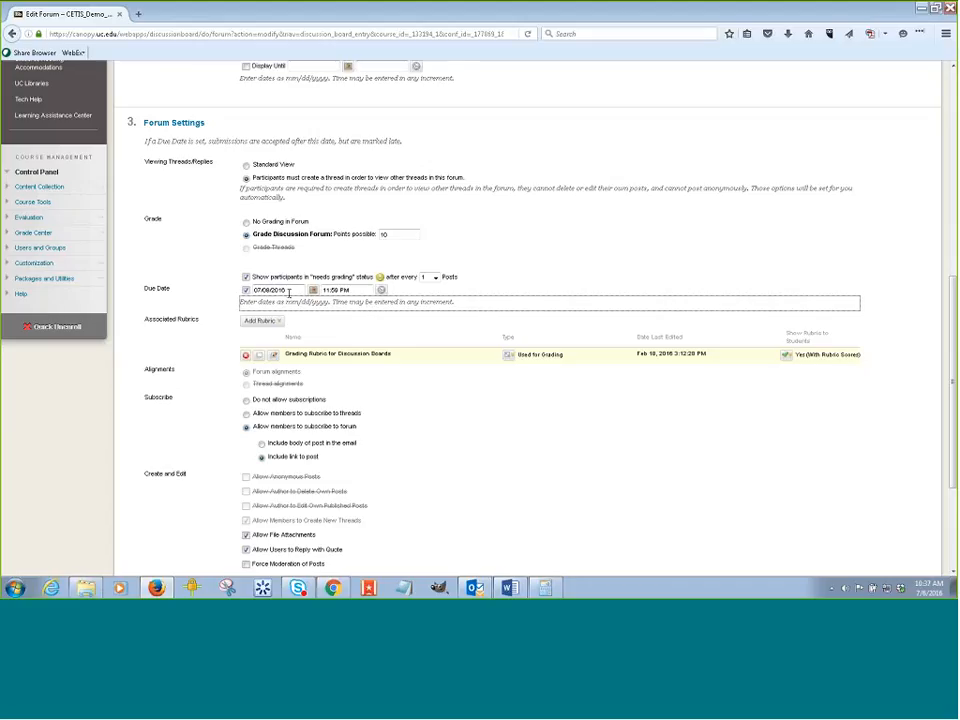
scroll(289, 295, "down", 1)
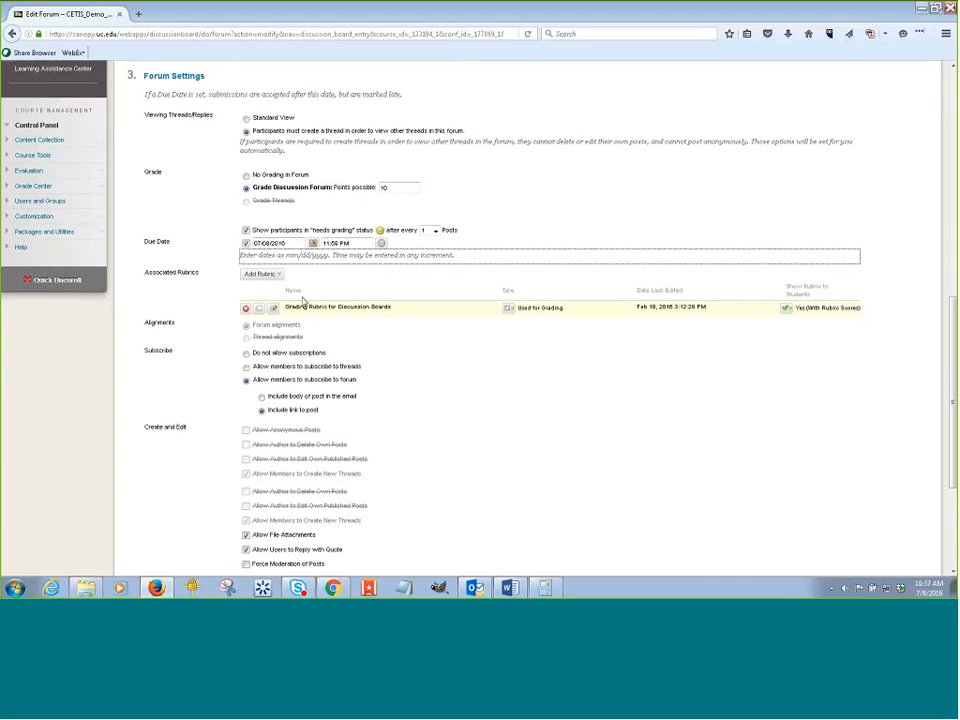
Examine the Add Rubric choices and the subscription and posting options, then cancel the forum edit.
left_click(258, 263)
left_click(262, 278)
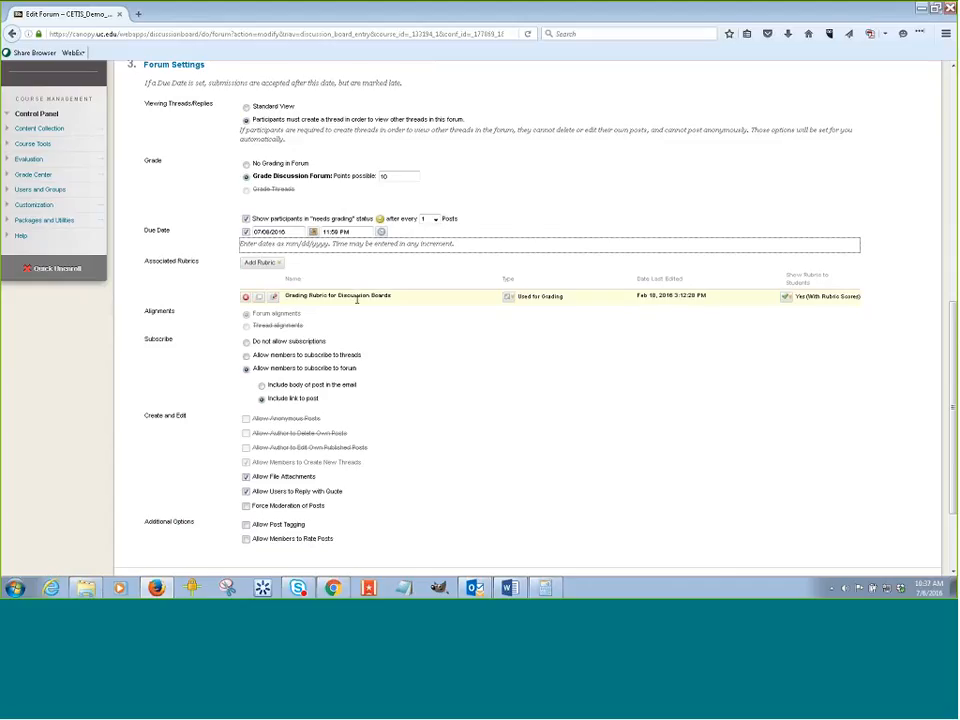
left_click(272, 263)
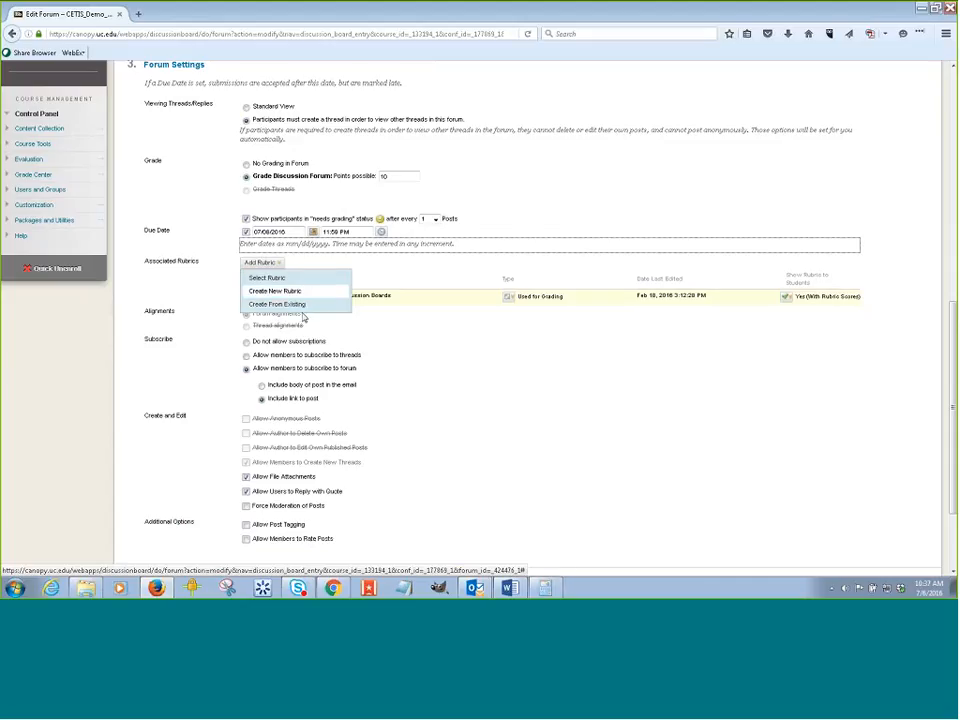
left_click(303, 306)
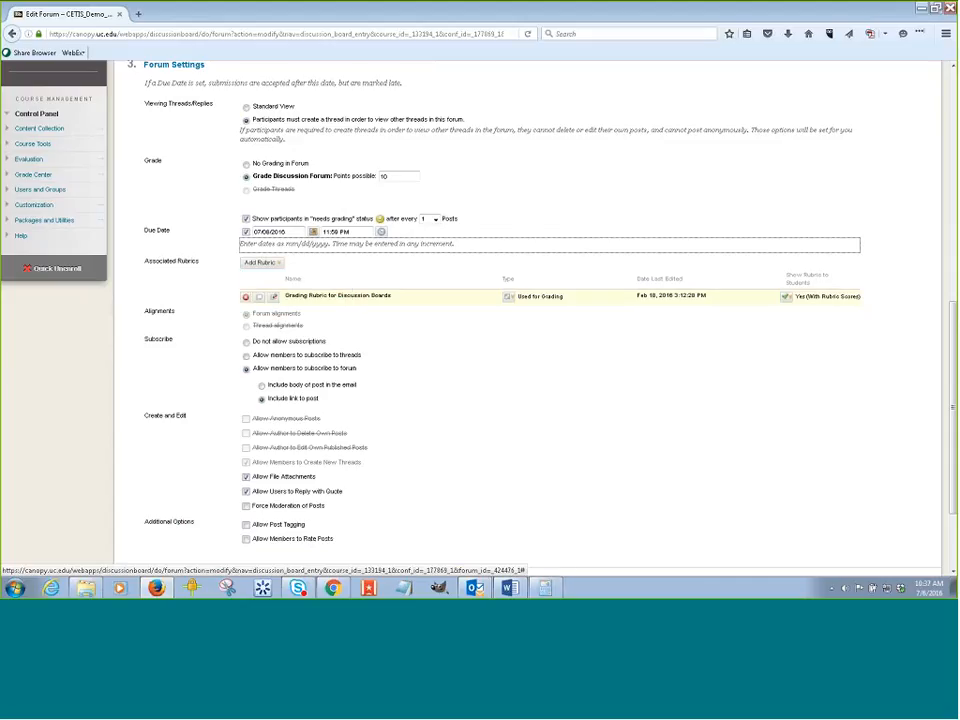
left_click(607, 441)
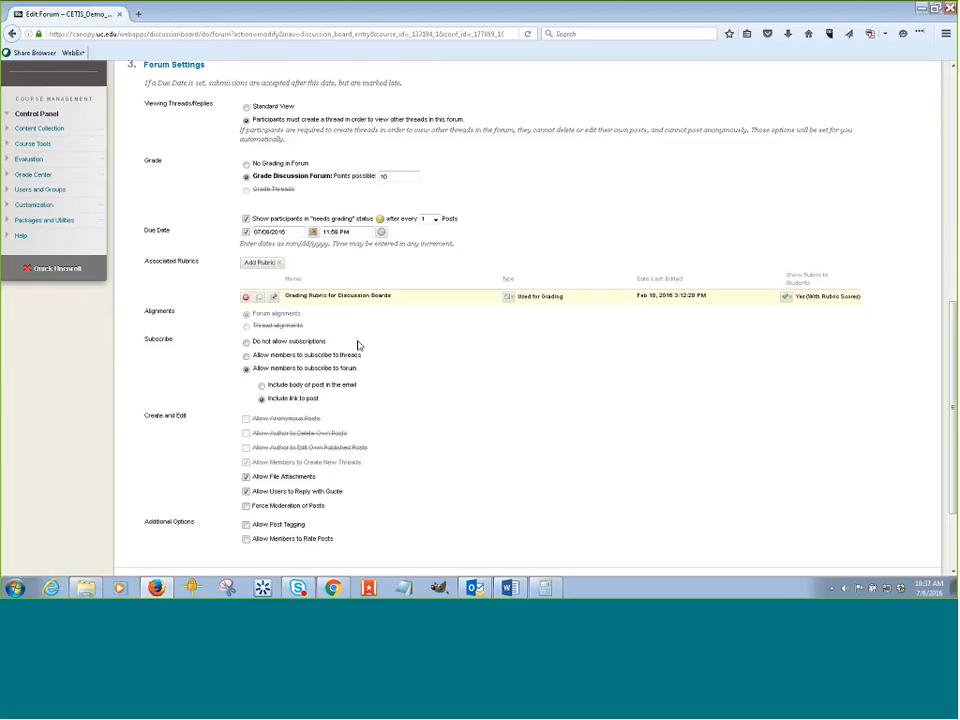
scroll(359, 348, "down", 1)
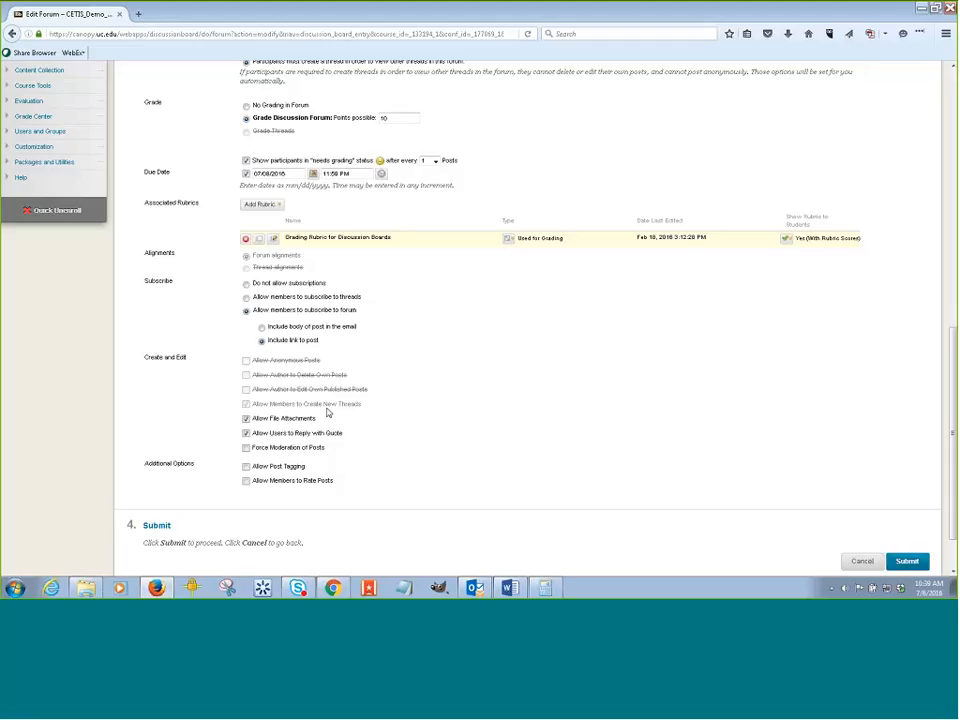
scroll(356, 412, "up", 1)
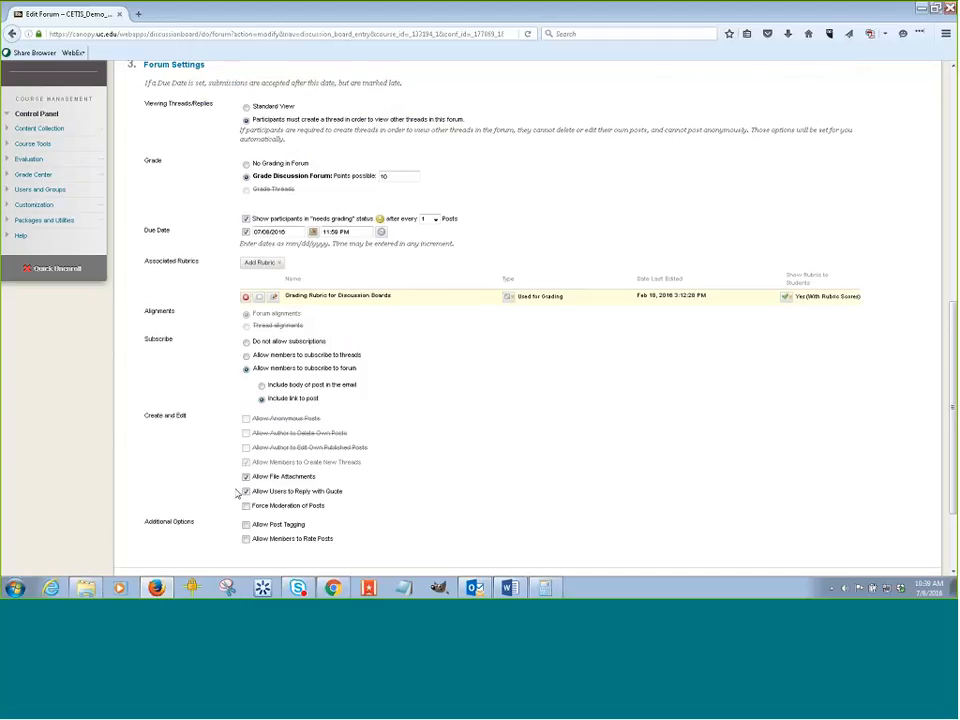
scroll(521, 445, "down", 1)
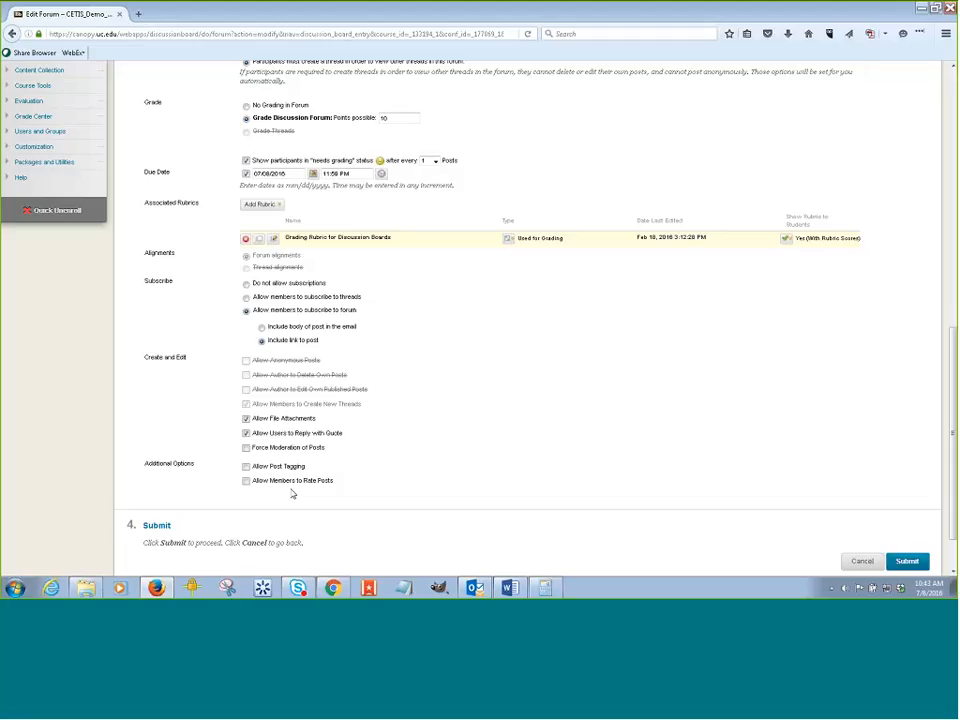
left_click(856, 562)
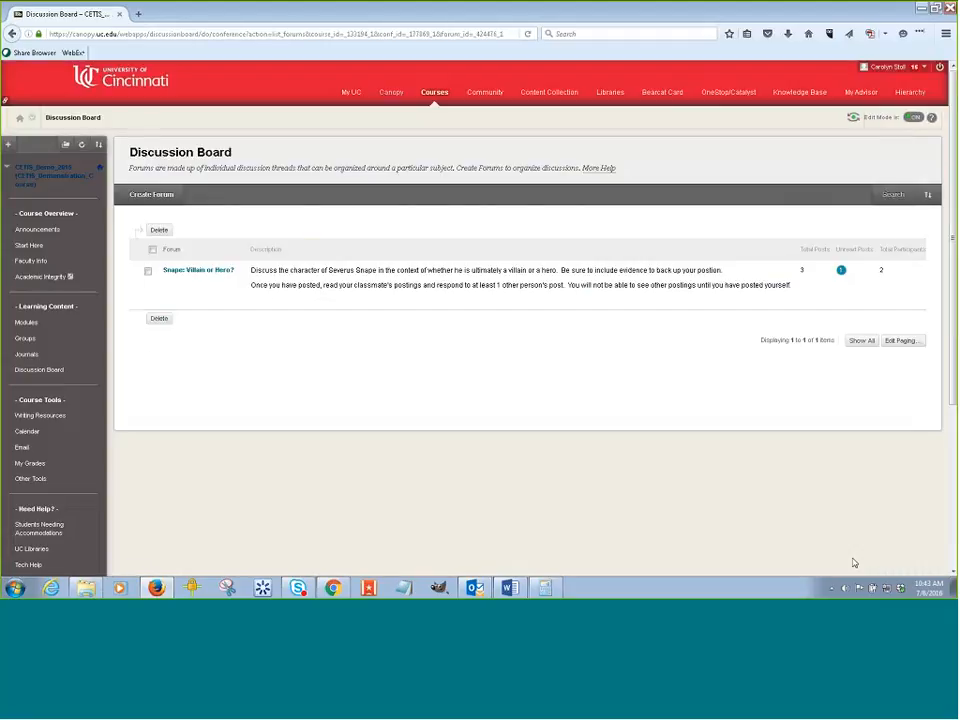
Open the Snape the Hero thread in the forum and read its posts.
left_click(192, 273)
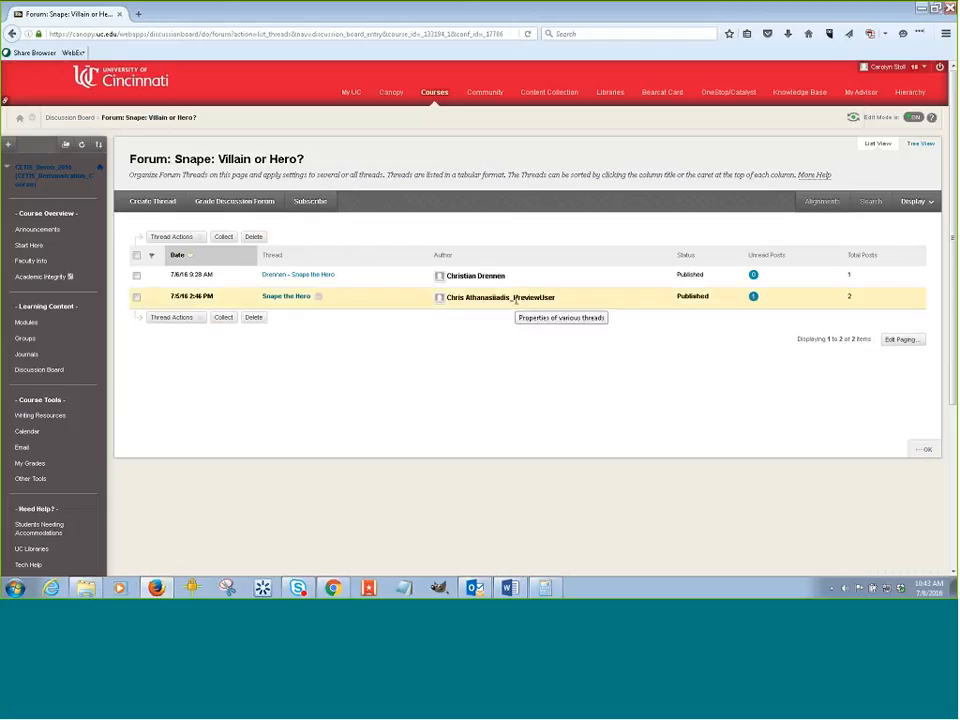
left_click(280, 302)
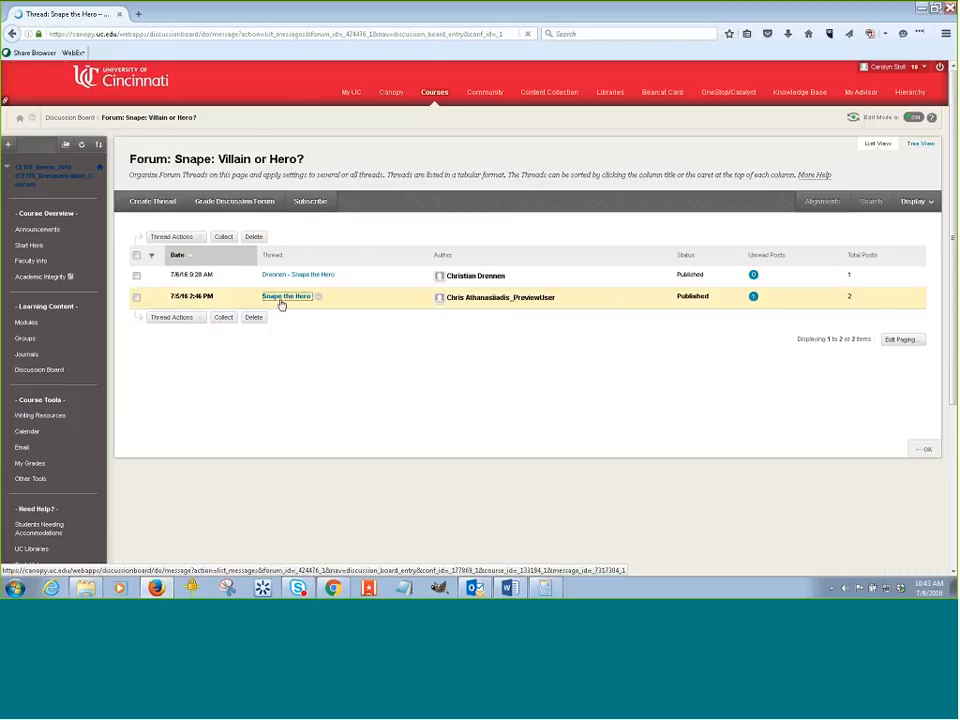
scroll(319, 349, "down", 5)
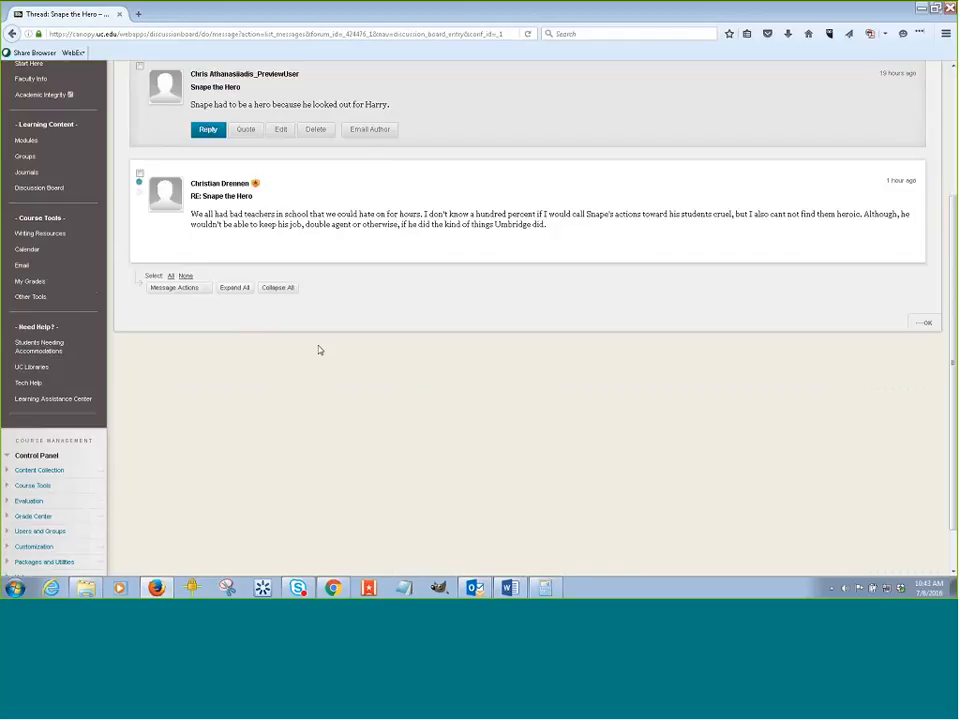
scroll(317, 353, "up", 1)
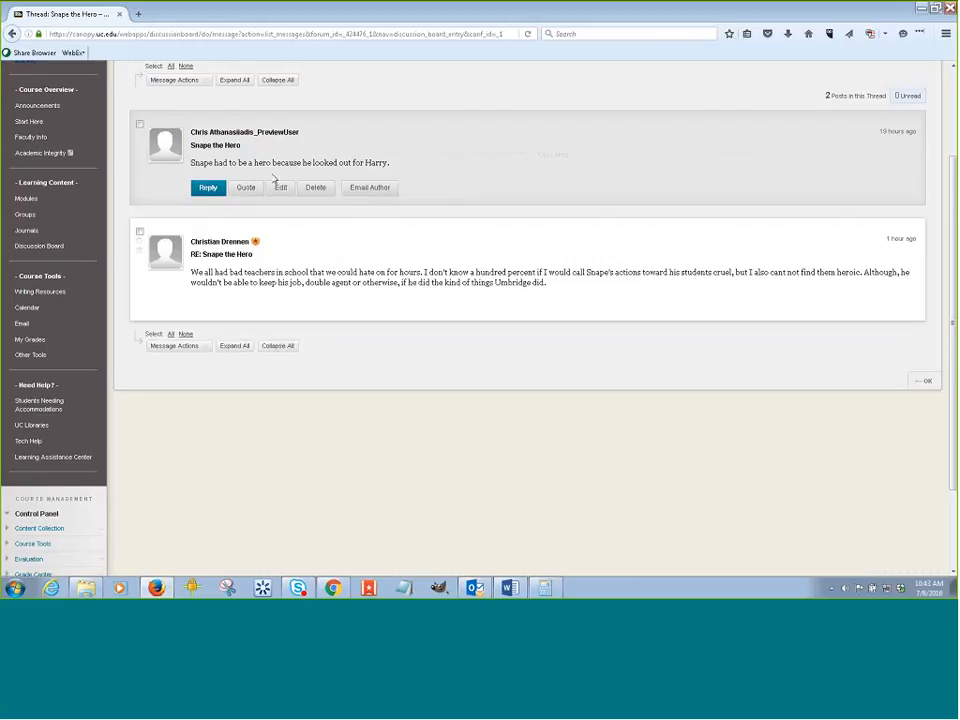
Start a reply to the first Snape the Hero post and cancel it.
mouse_move(259, 268)
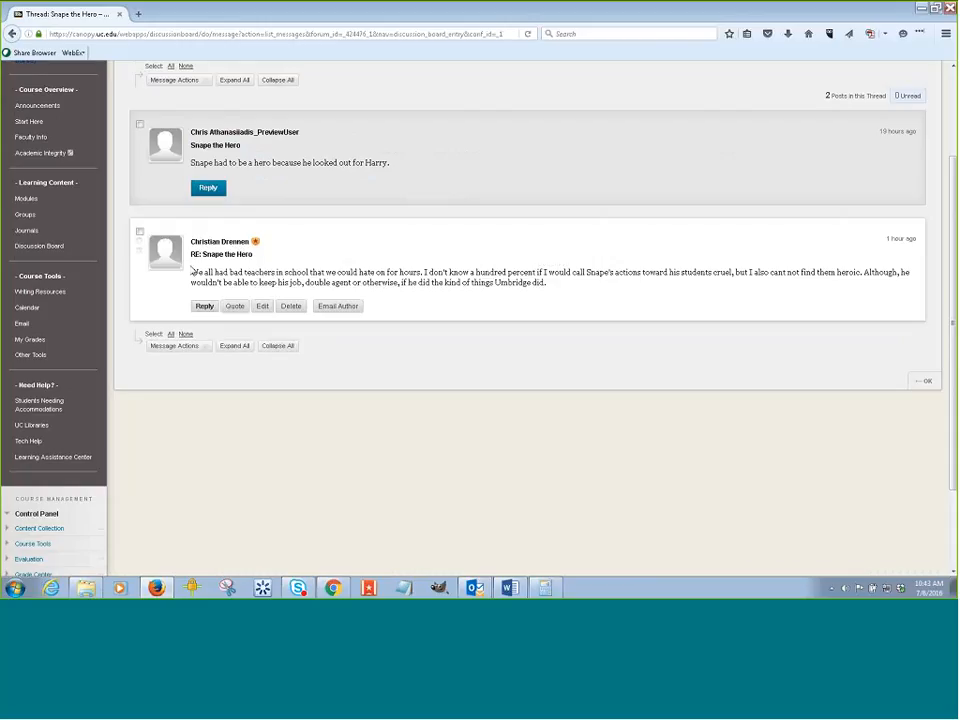
left_click(207, 189)
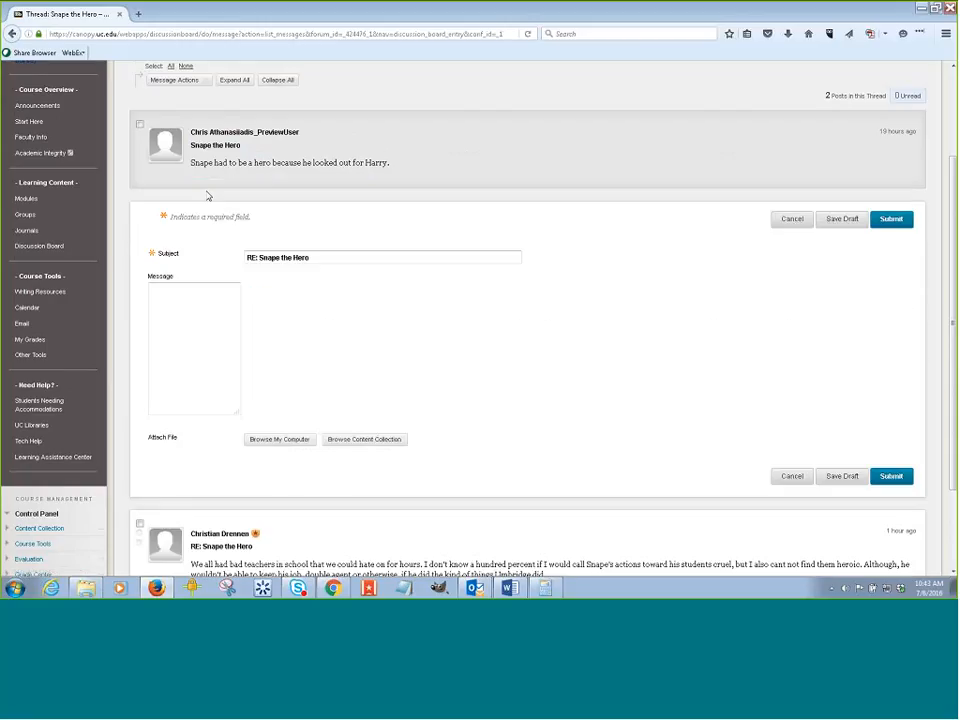
key("Tab")
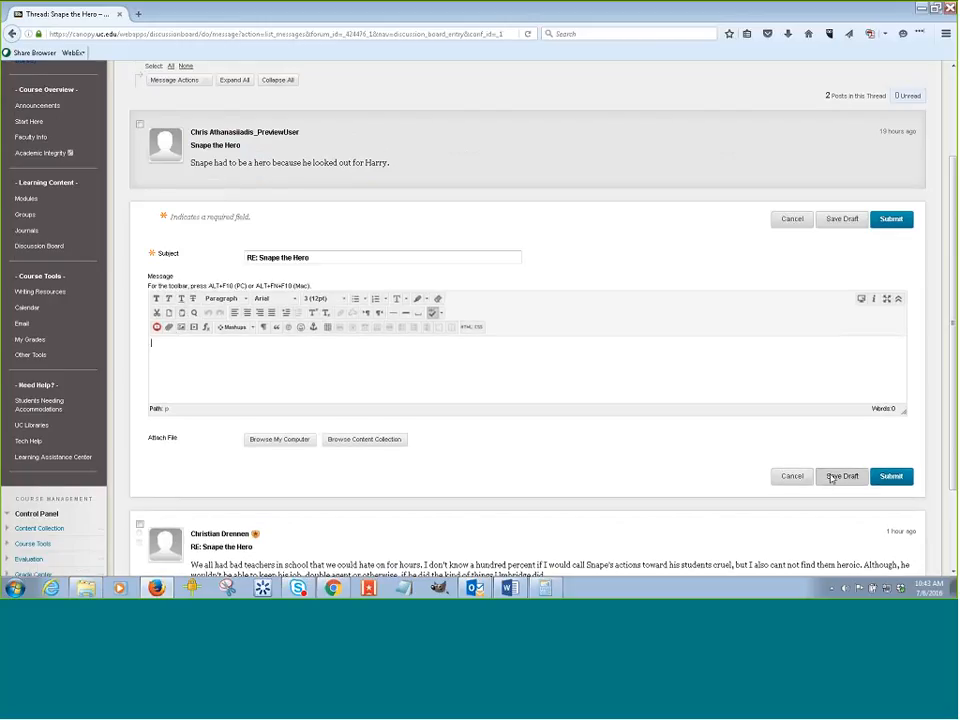
left_click(790, 477)
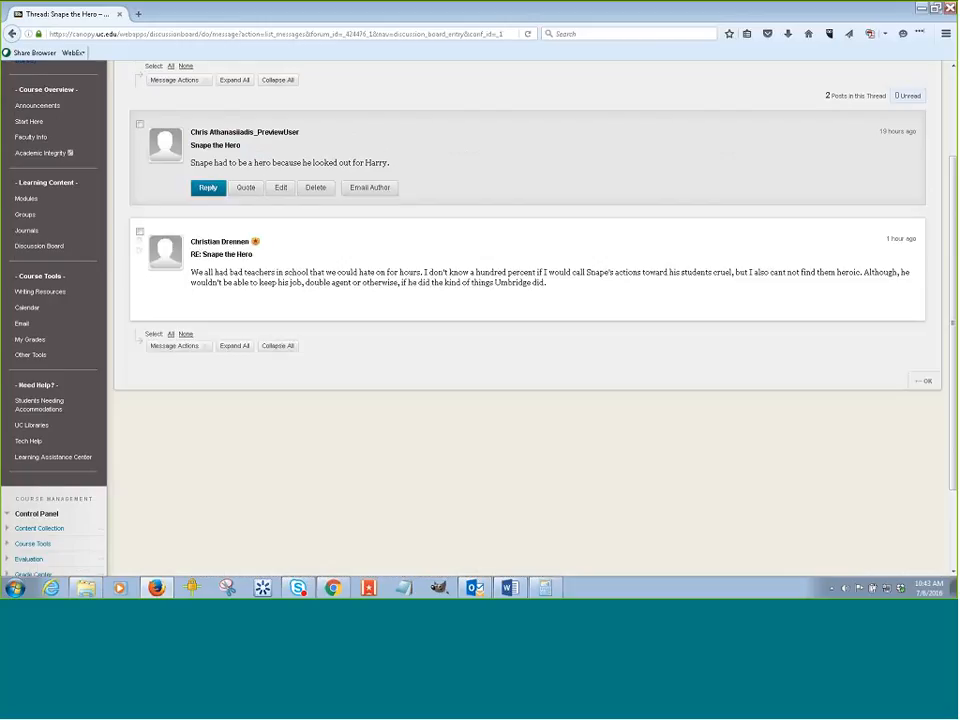
mouse_move(416, 303)
scroll(422, 347, "down", 3)
scroll(395, 352, "up", 4)
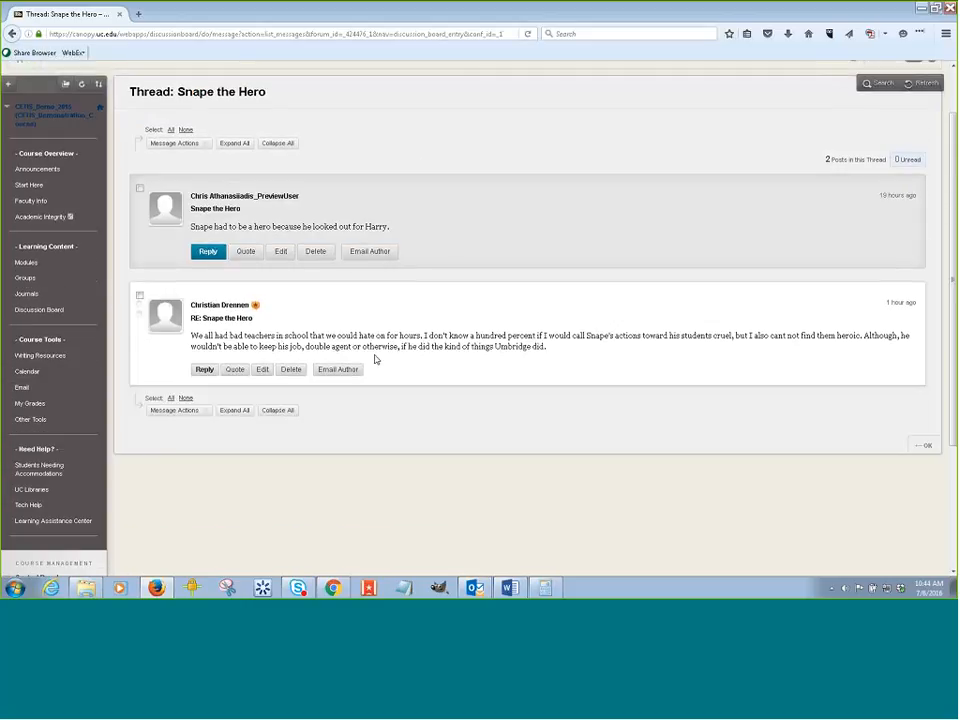
Open the Needs Grading page from the Grade Center in the course management menu.
scroll(375, 358, "down", 3)
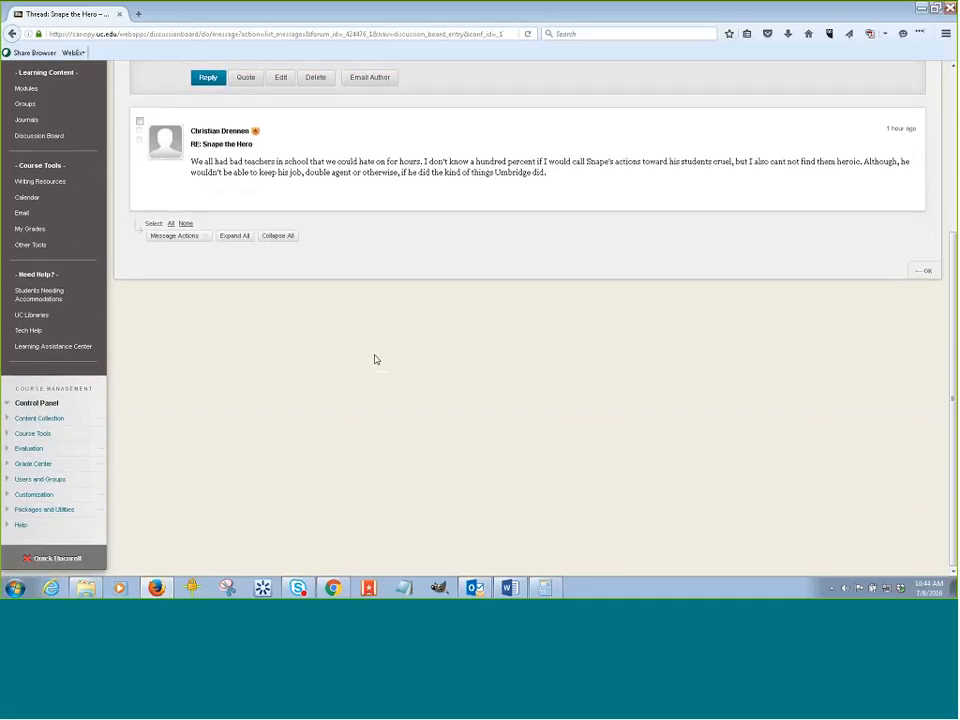
left_click(34, 465)
scroll(241, 419, "down", 1)
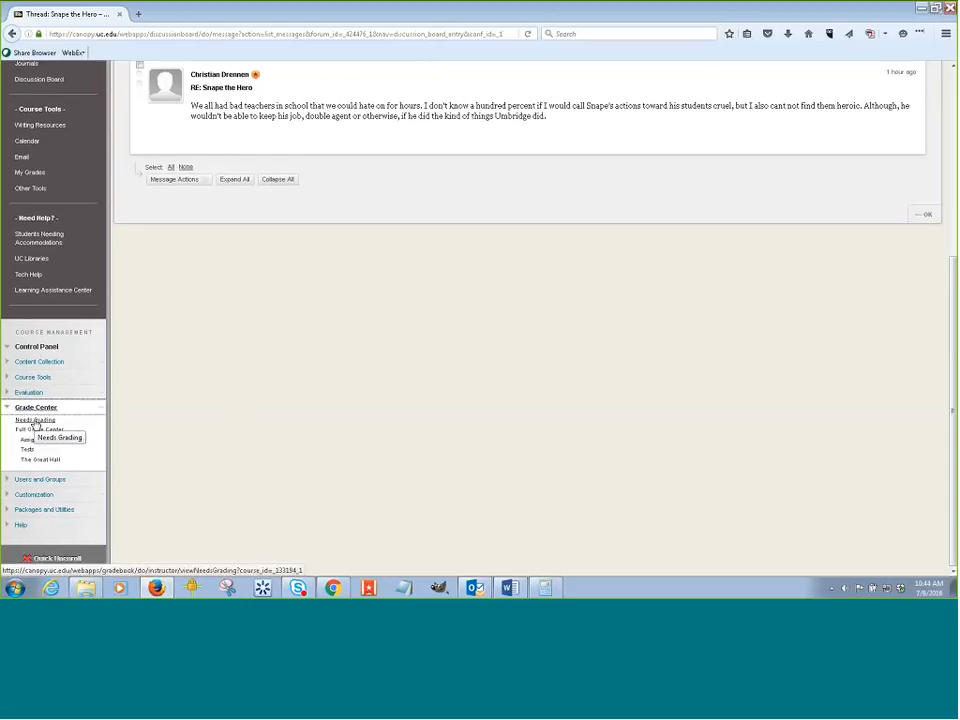
left_click(36, 421)
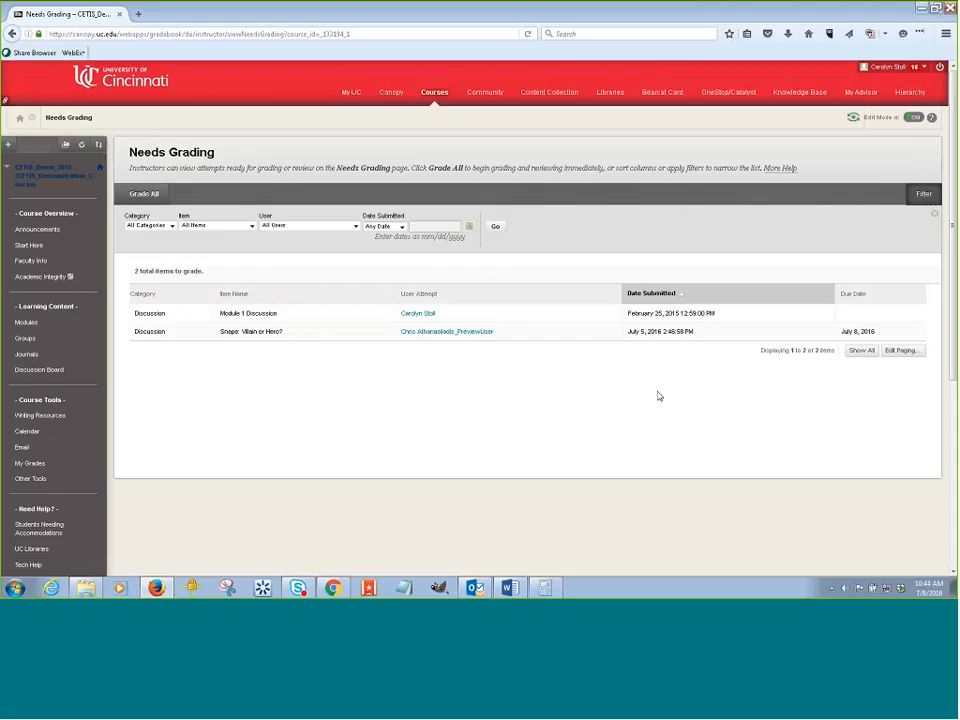
Sort the Needs Grading items by date submitted and view the grading options for the Snape: Villain or Hero? item.
left_click(679, 299)
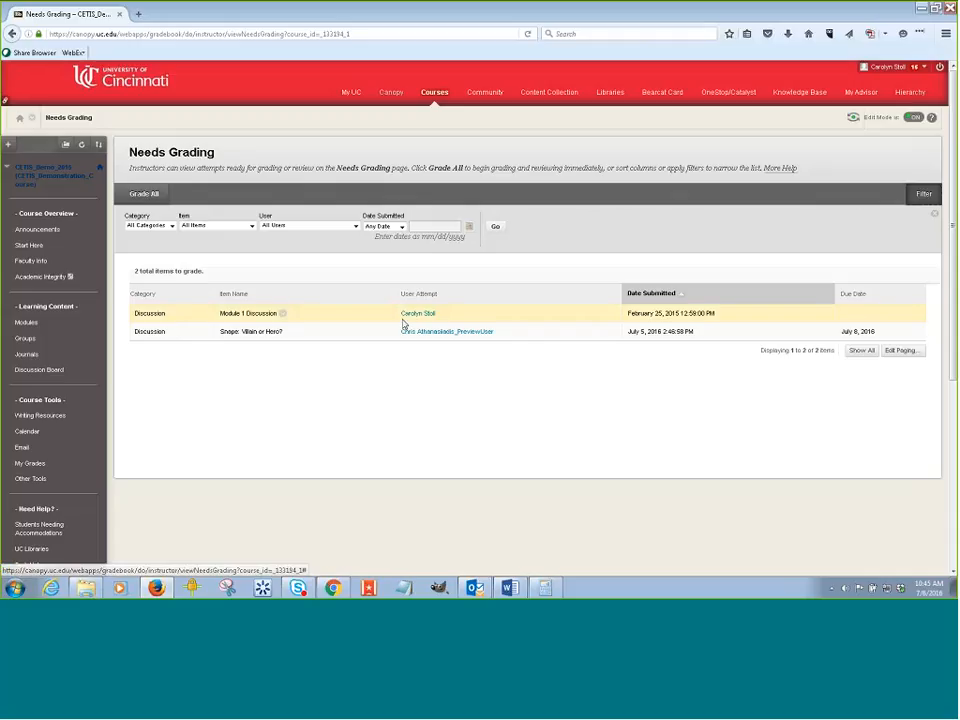
left_click(282, 314)
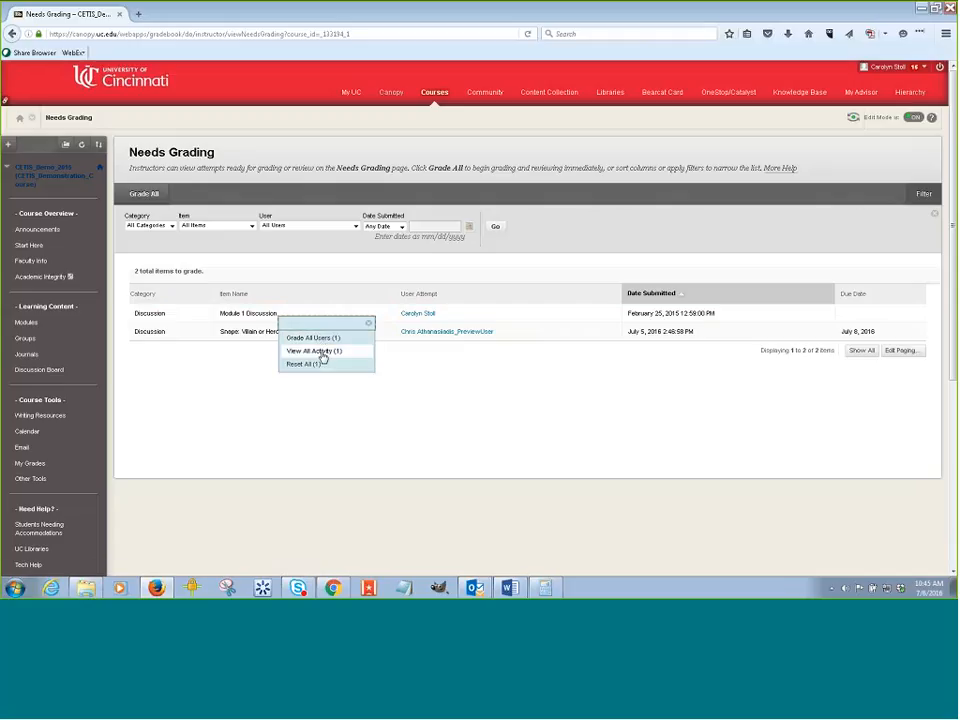
left_click(260, 332)
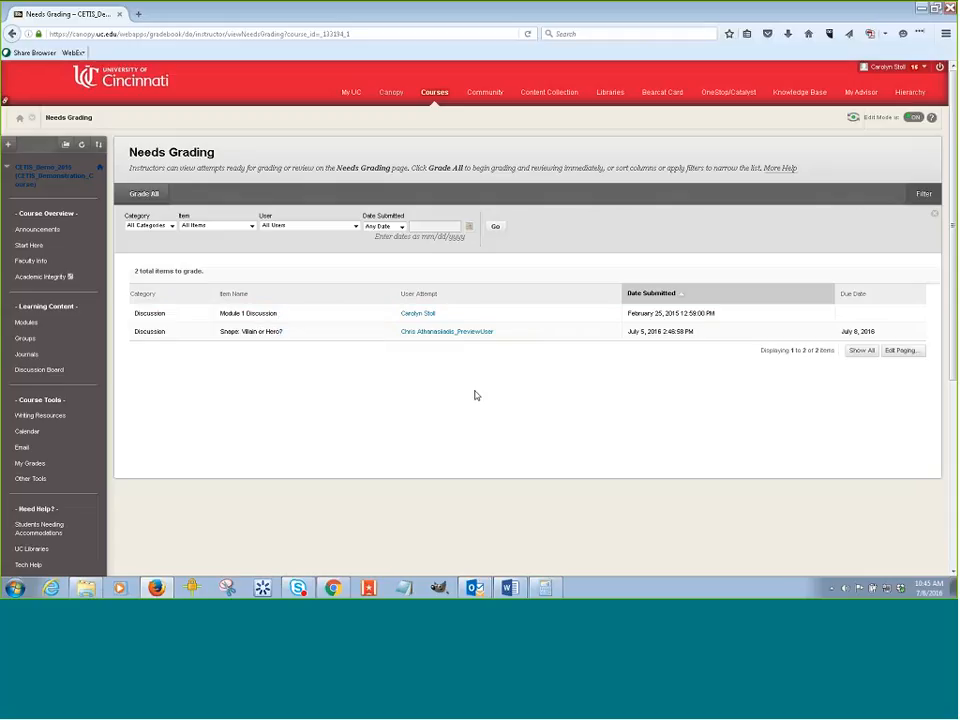
Go to the Snape: Villain or Hero? forum, open Grade Discussion Forum, and start grading the preview user's posts.
left_click(62, 370)
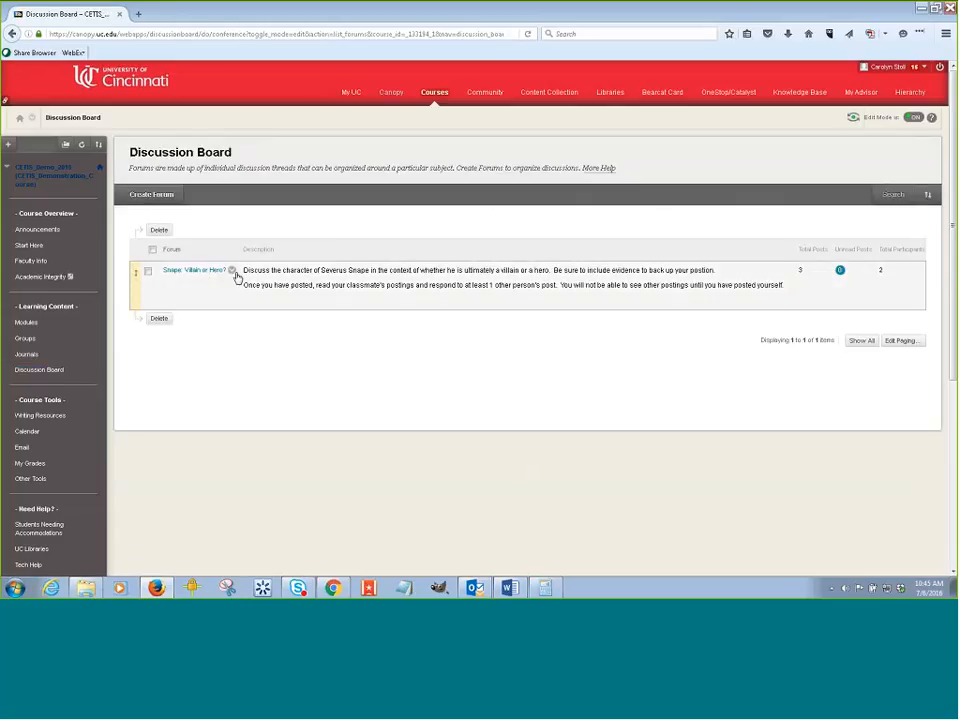
left_click(200, 270)
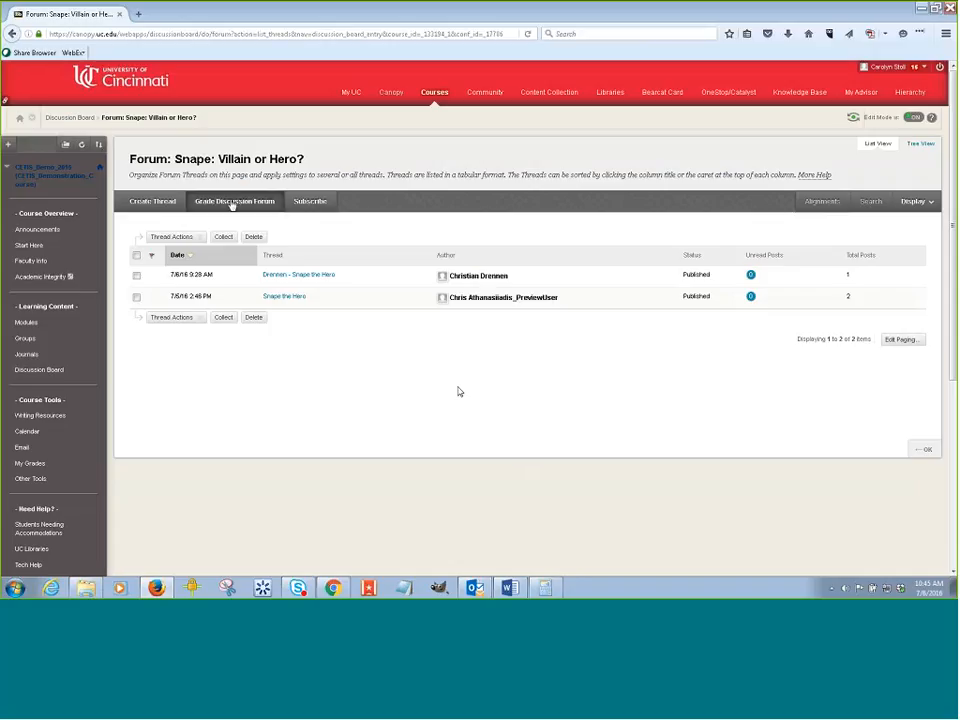
left_click(232, 203)
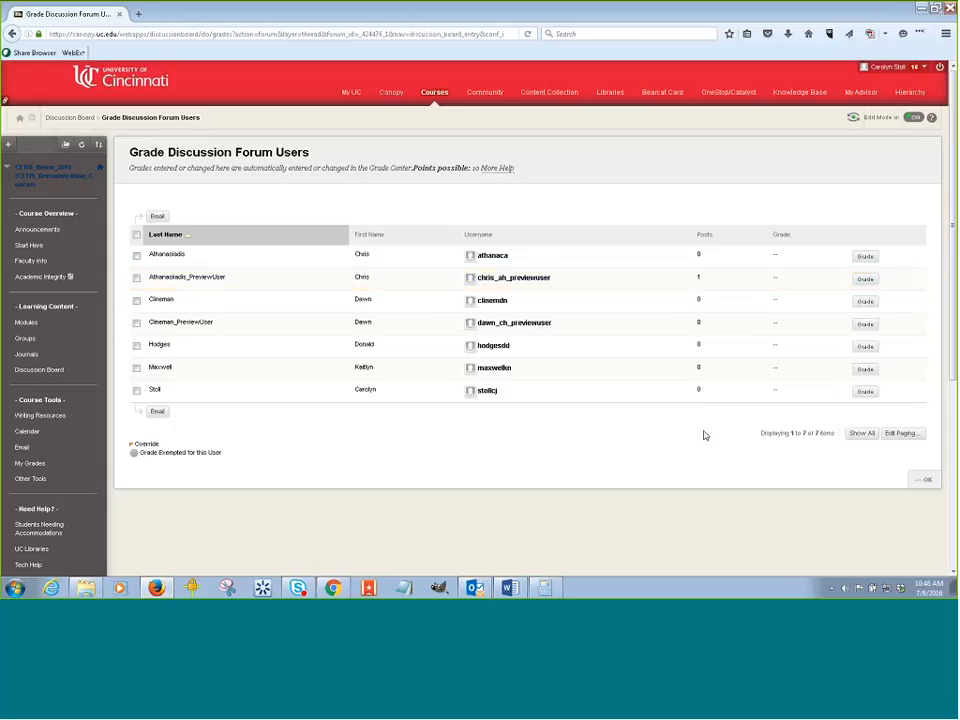
left_click(865, 282)
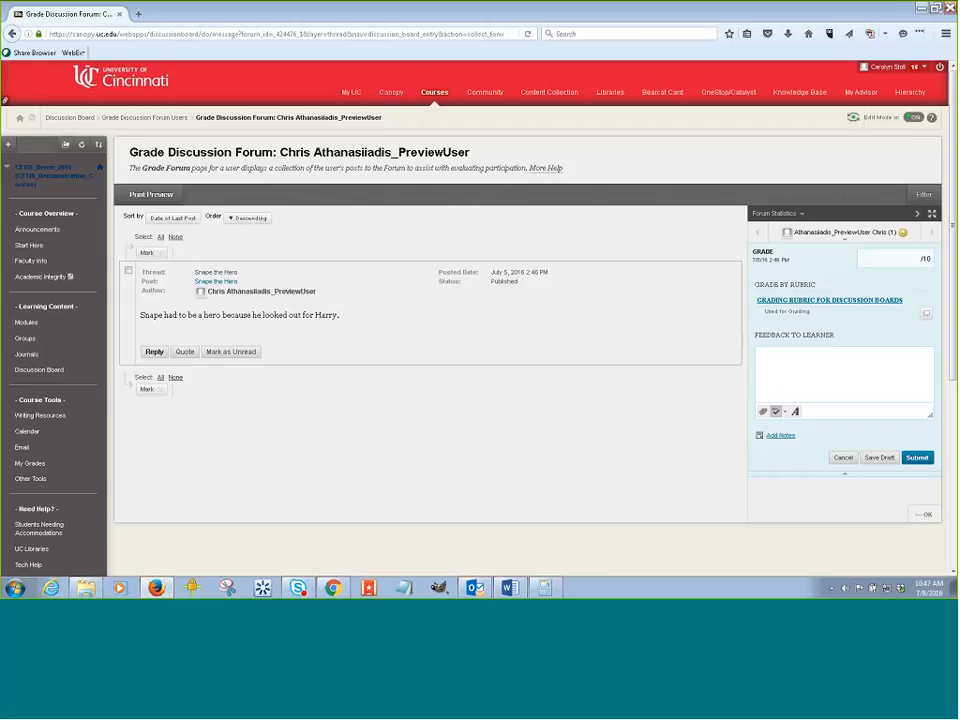
Open the user switcher in the grading panel and show all forum users.
left_click(155, 352)
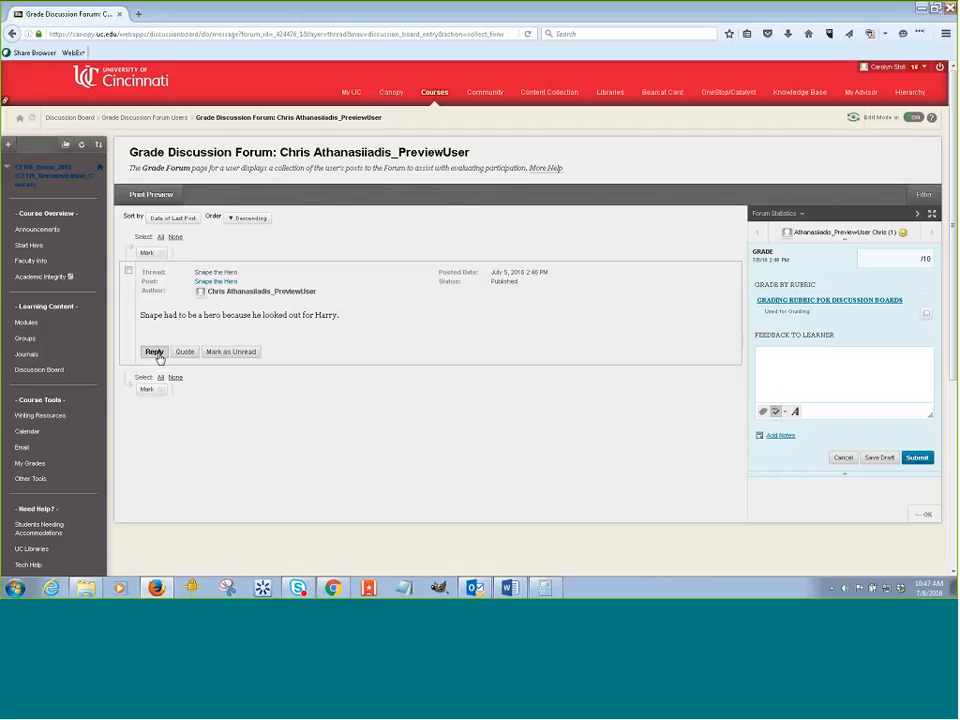
left_click(845, 242)
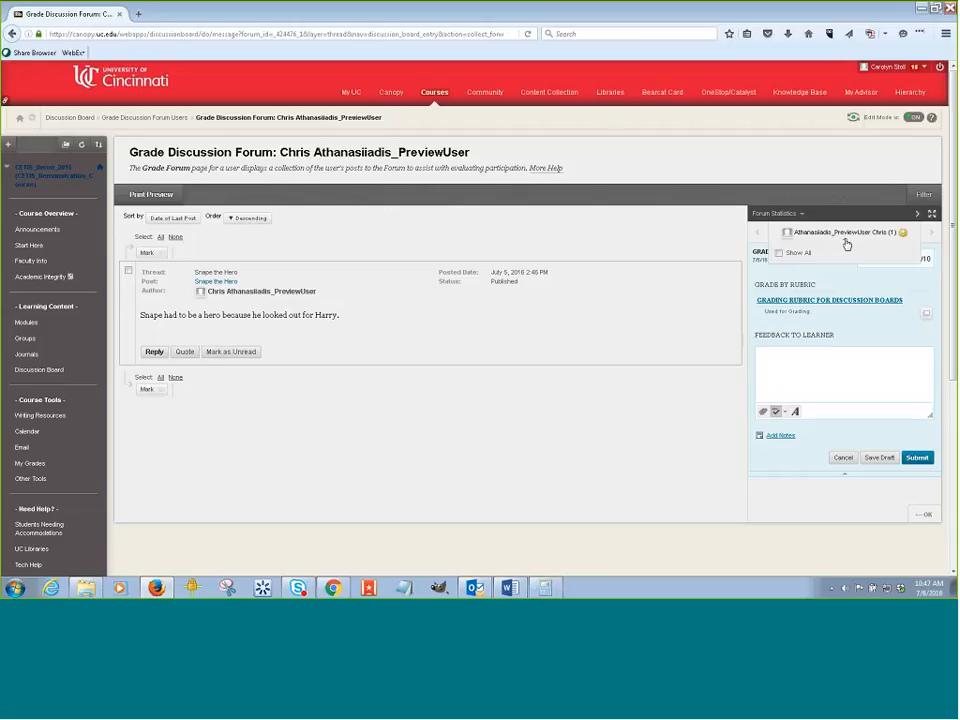
left_click(779, 253)
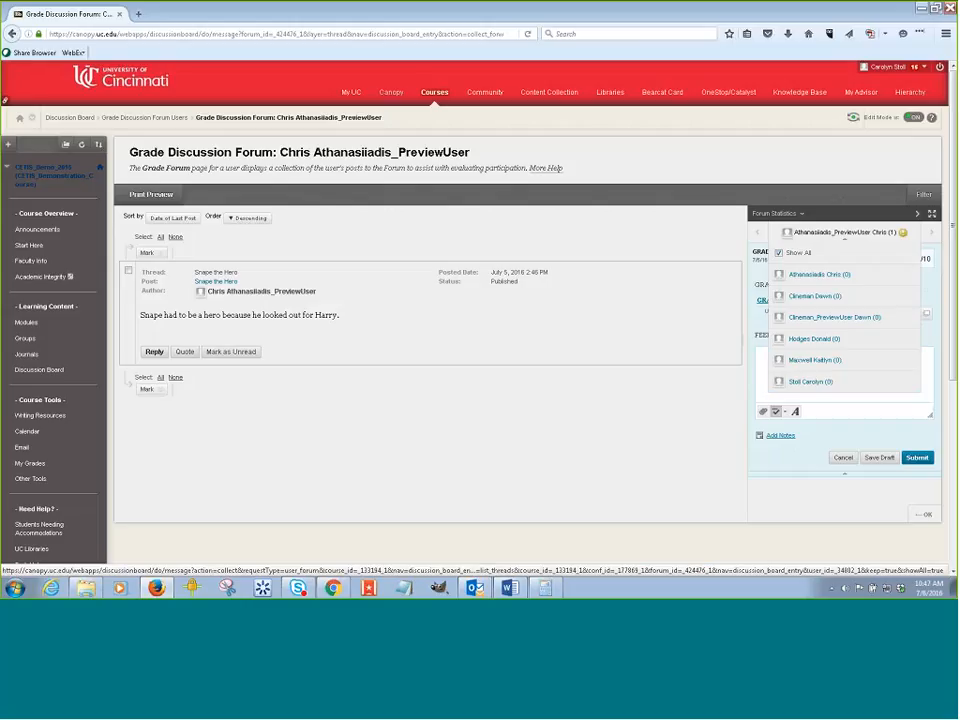
left_click(842, 240)
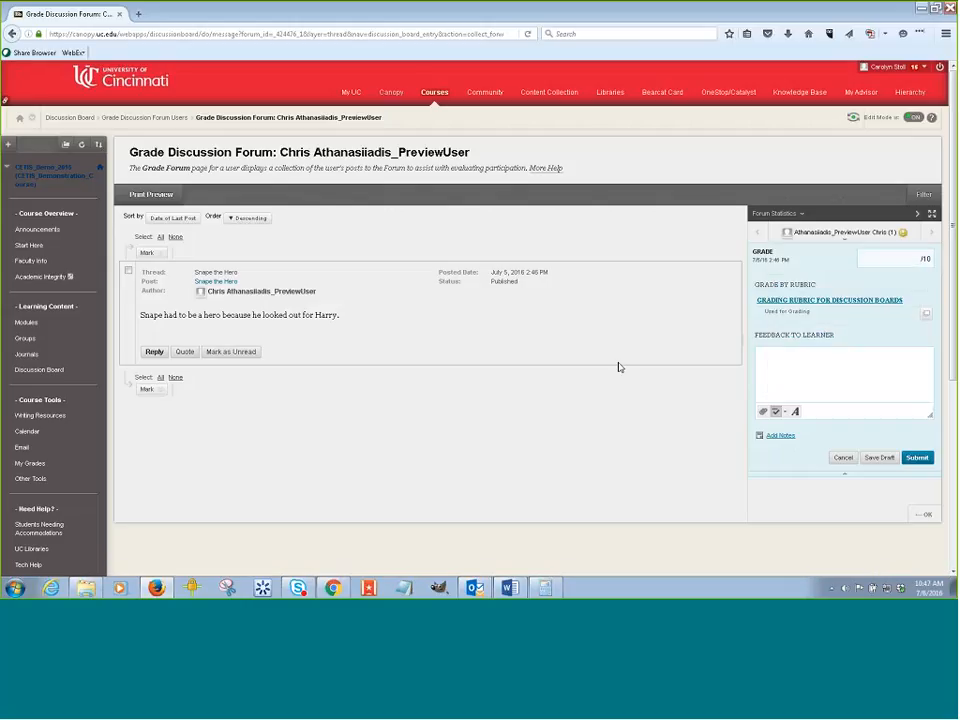
Expand the inline grading rubric and turn on Show Feedback and Show Descriptions to review its criteria.
left_click(872, 300)
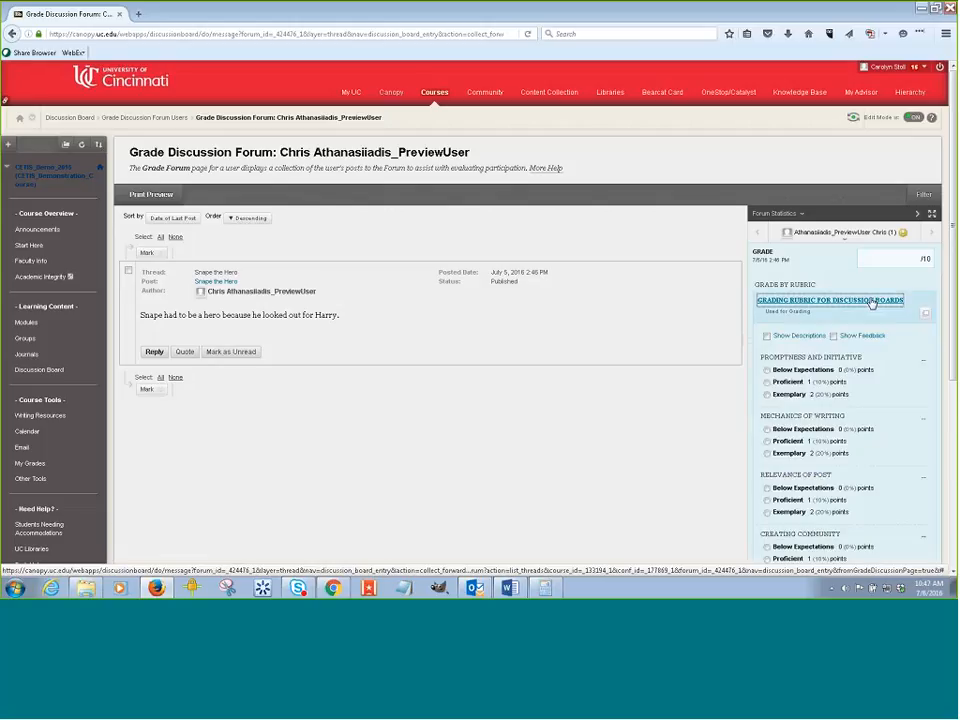
scroll(900, 360, "down", 5)
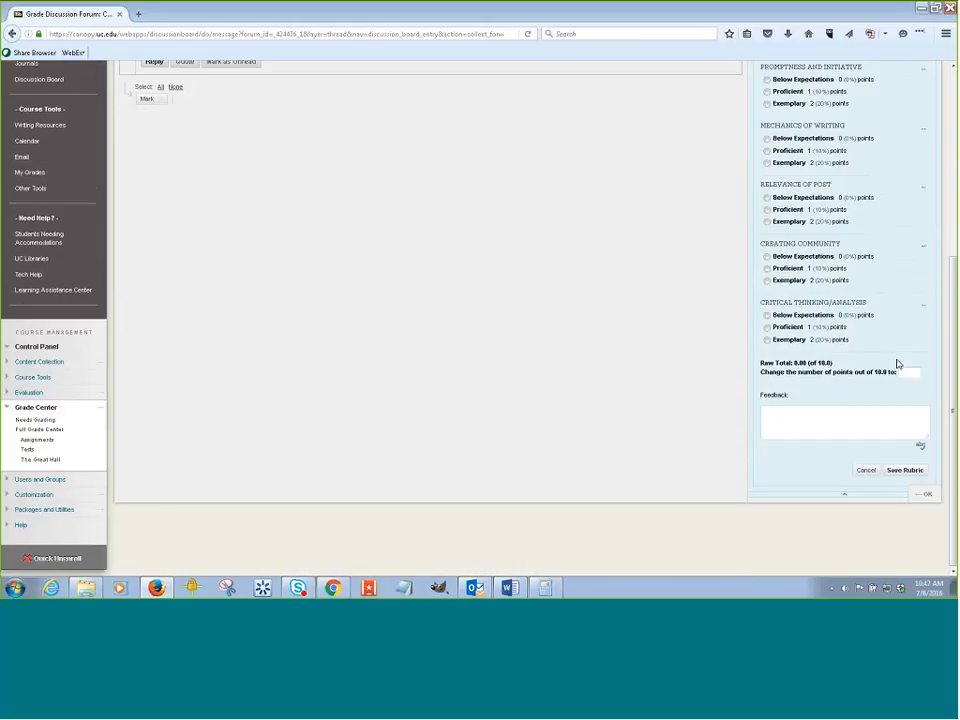
scroll(897, 364, "up", 5)
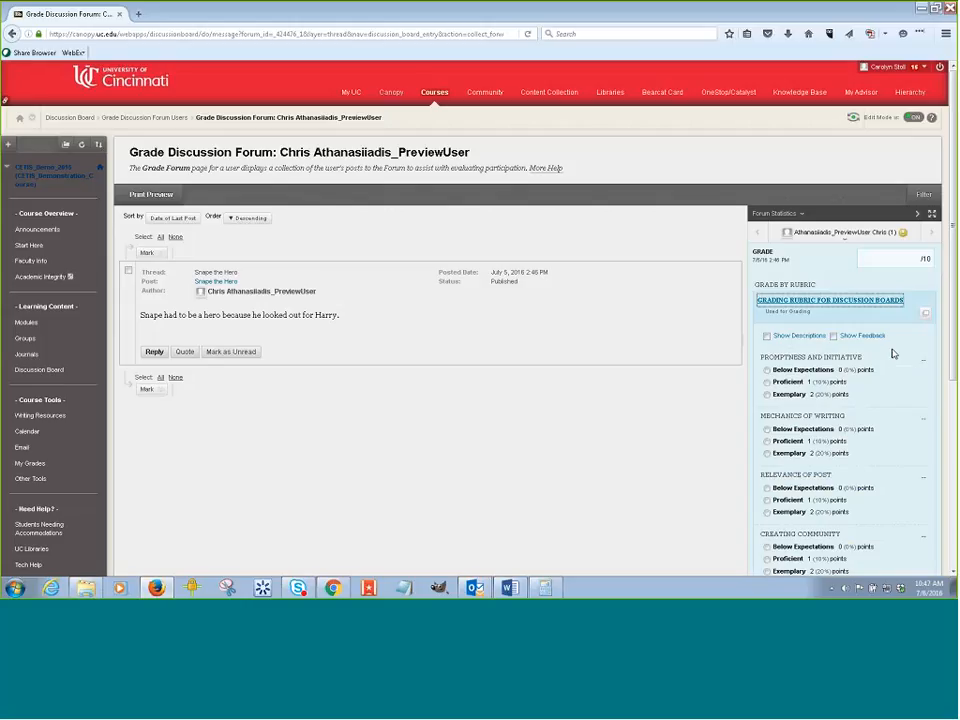
left_click(833, 336)
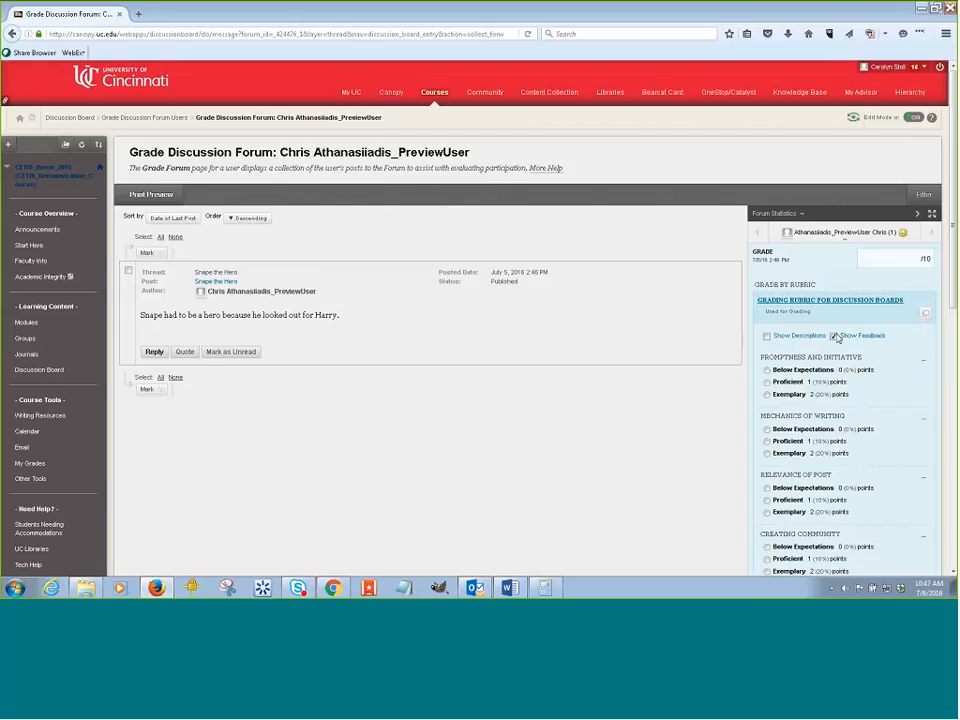
left_click(776, 339)
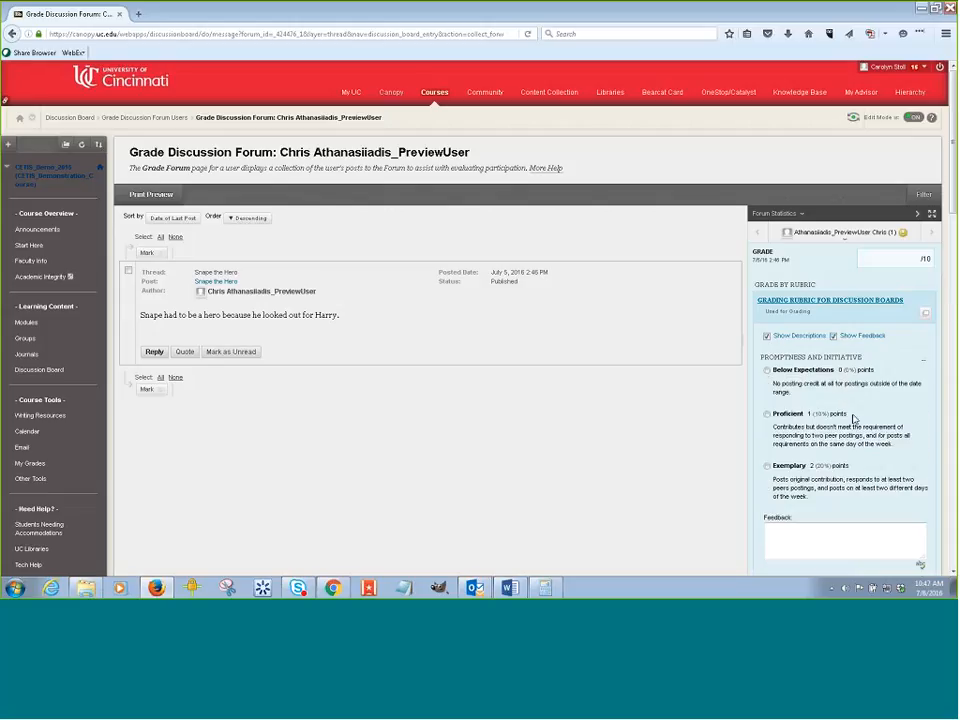
scroll(857, 414, "down", 1)
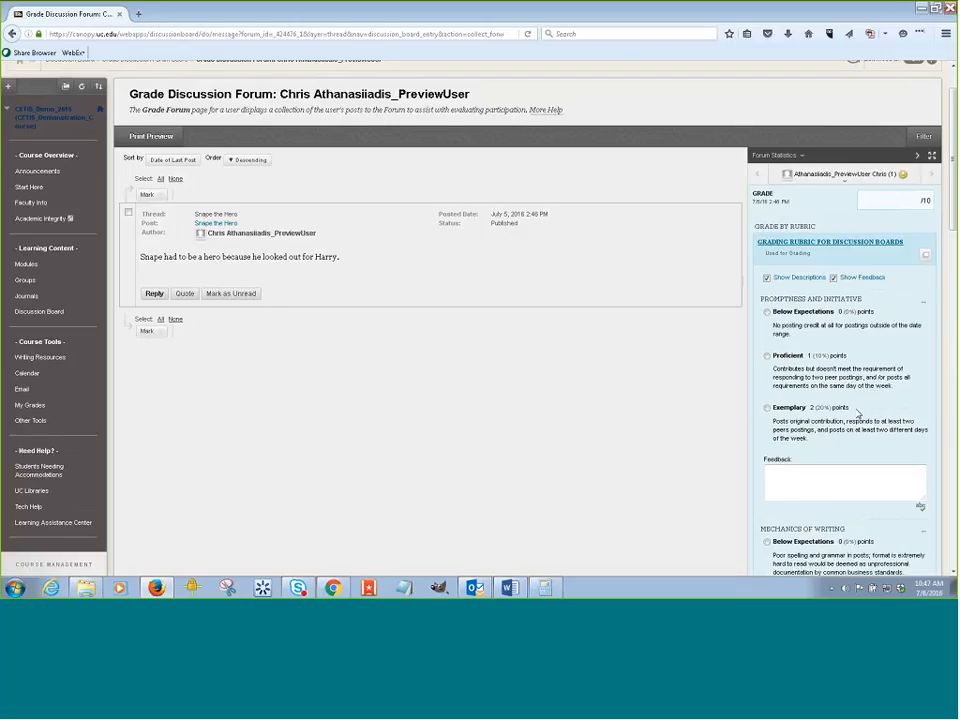
scroll(857, 414, "down", 4)
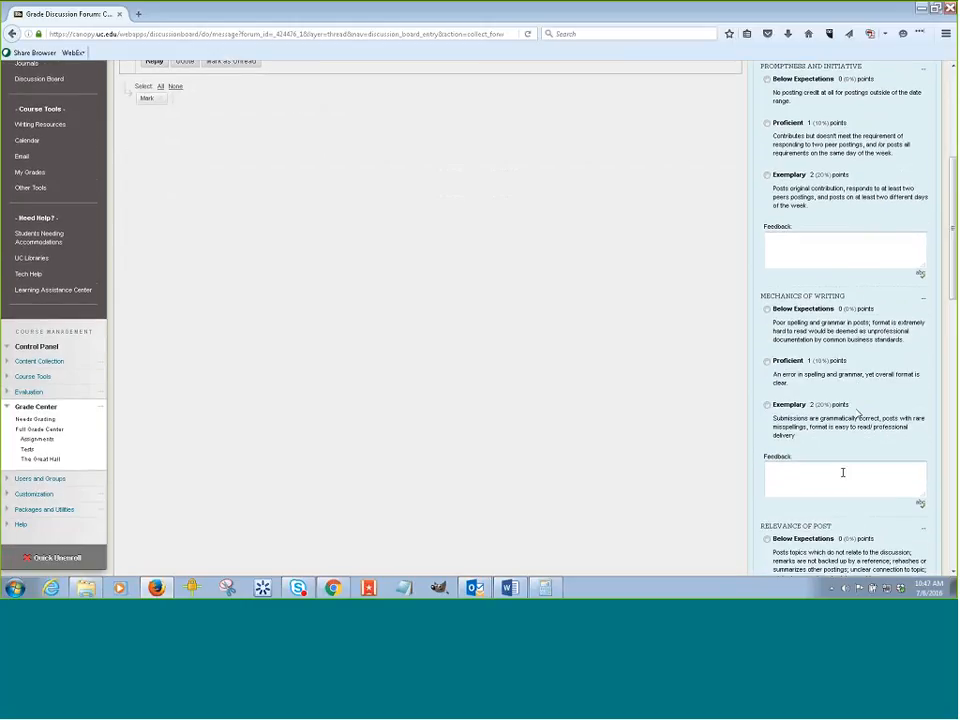
scroll(876, 353, "up", 5)
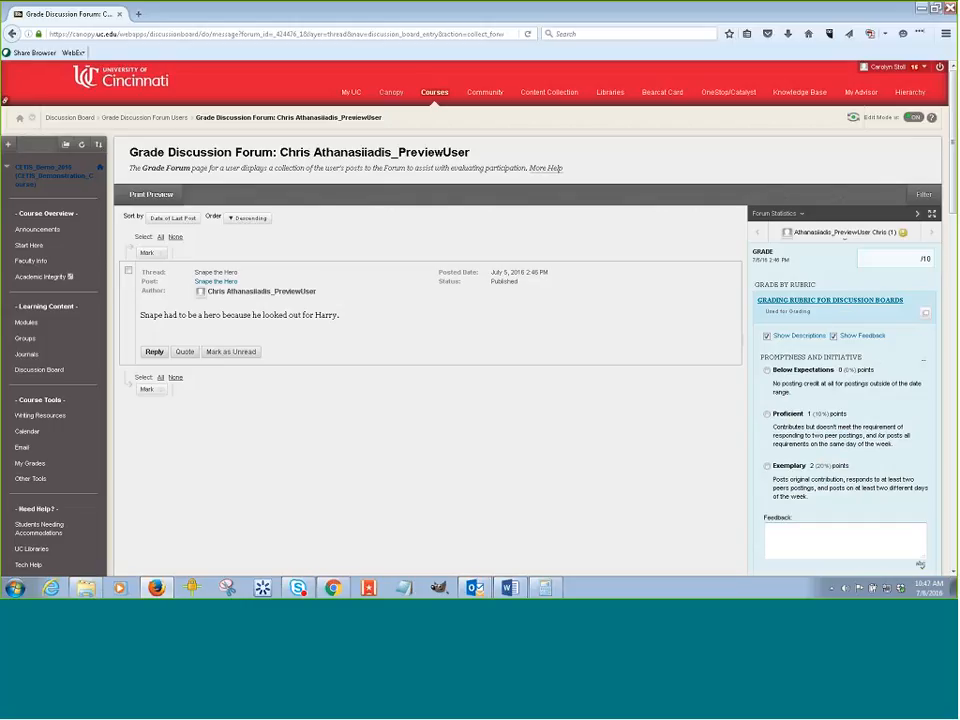
Enter a grade of 7 for the post, then leave the grading page without saving.
type("7")
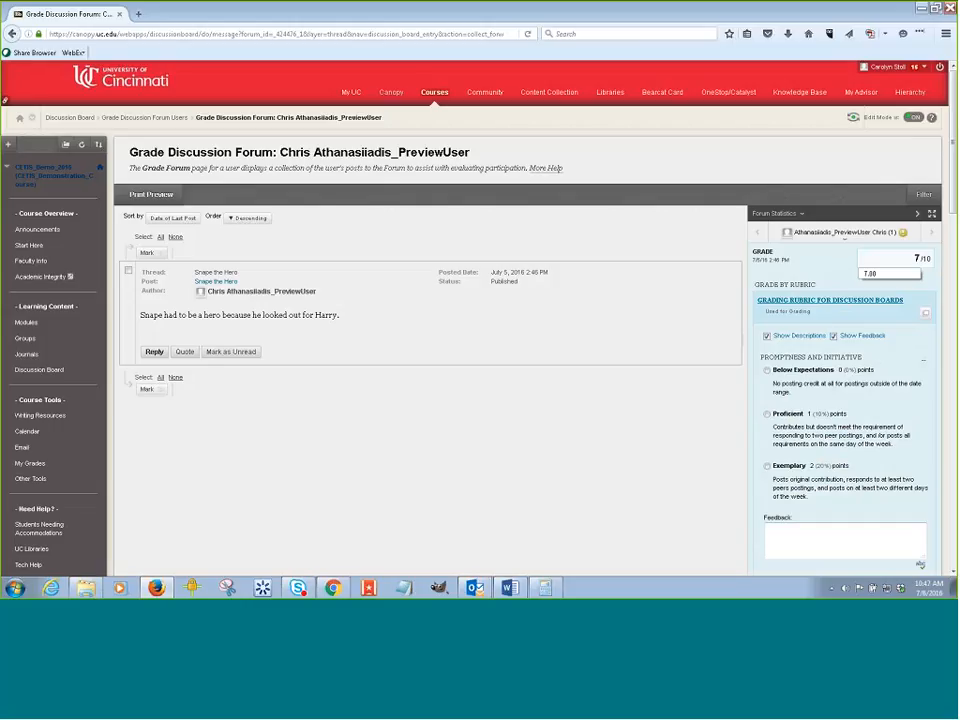
left_click(890, 274)
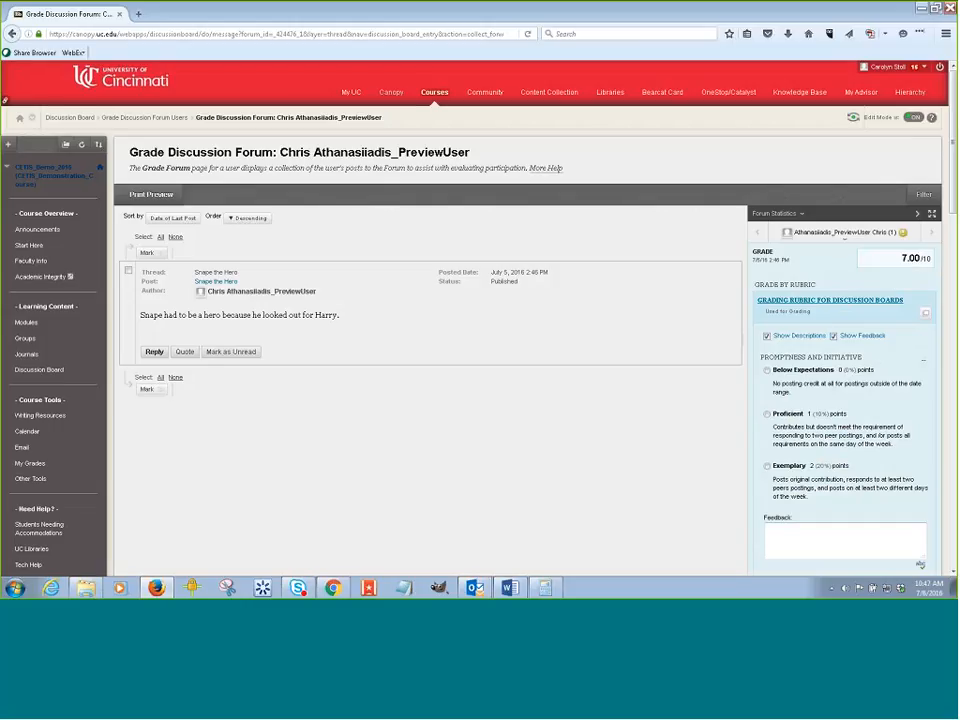
scroll(876, 386, "down", 3)
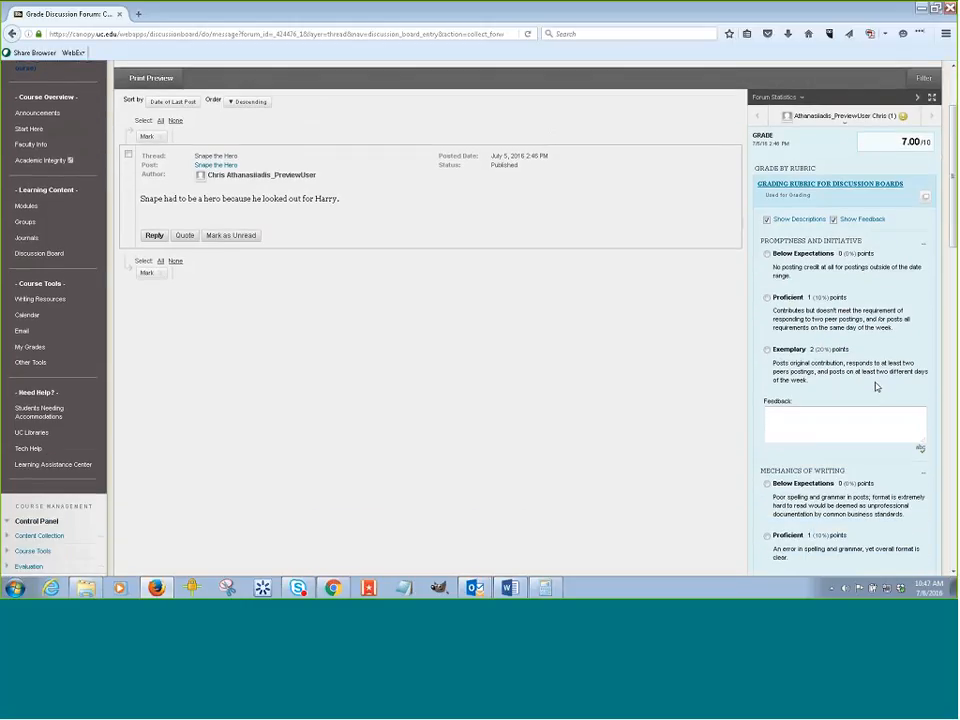
scroll(876, 386, "down", 1)
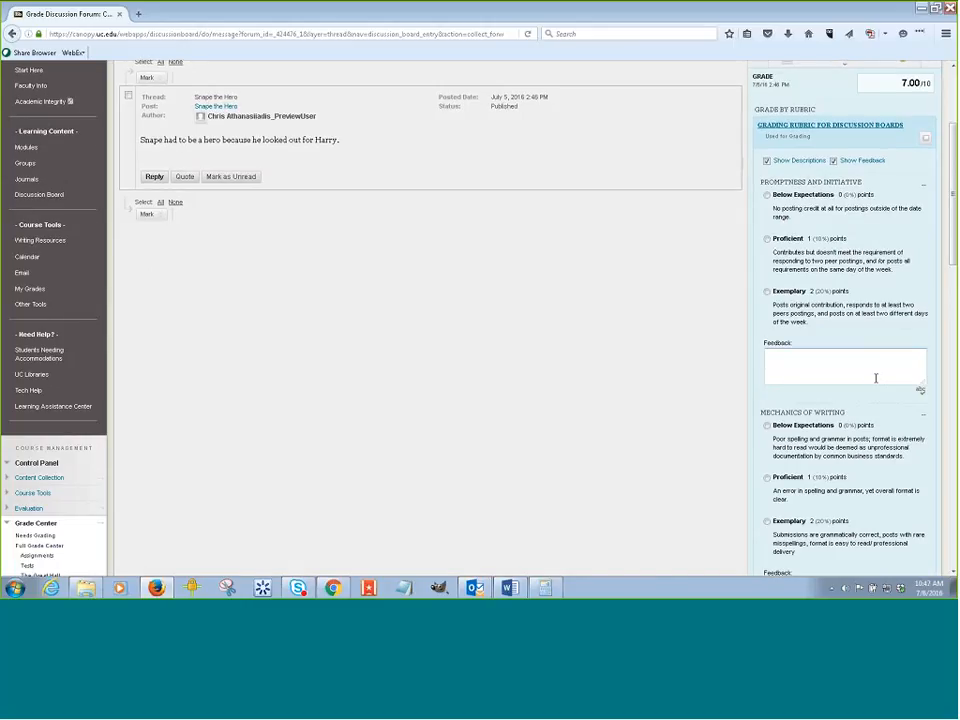
scroll(876, 378, "down", 10)
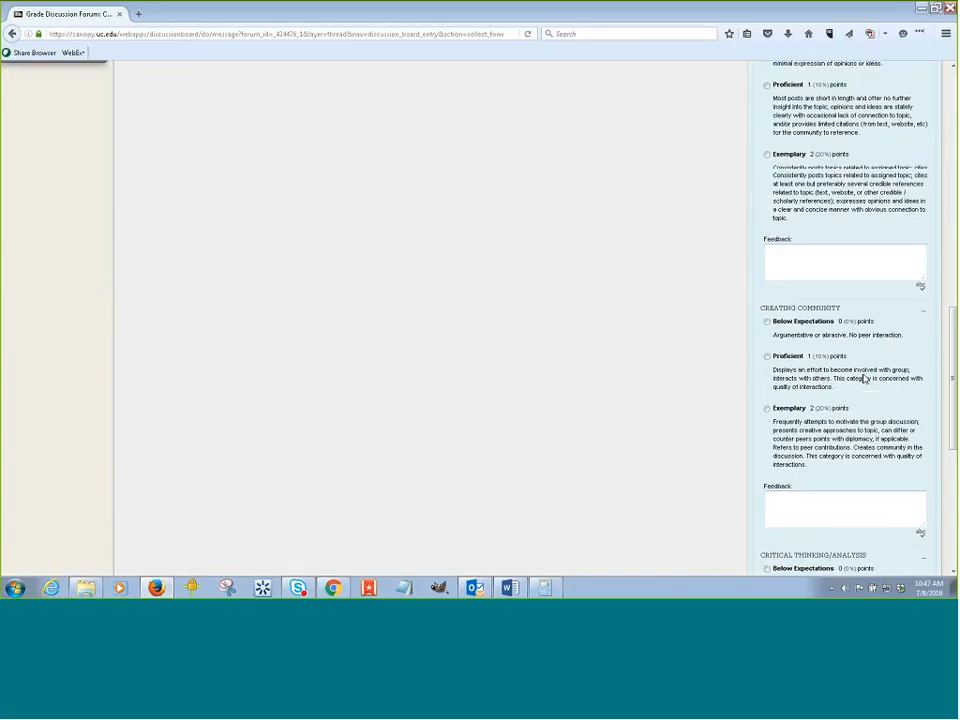
scroll(865, 378, "down", 5)
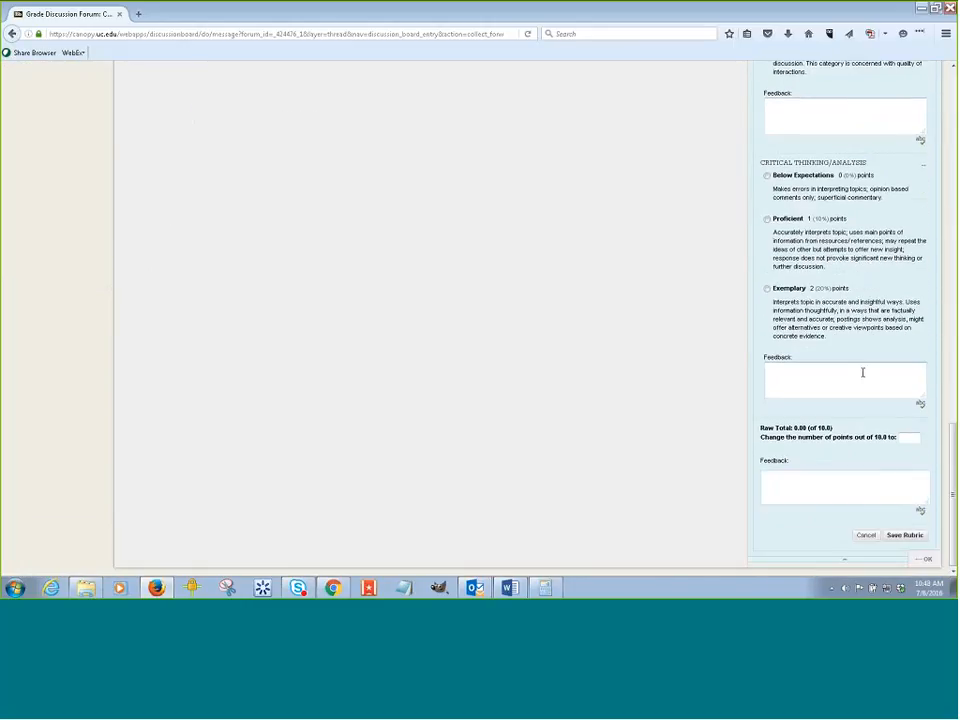
left_click(862, 372)
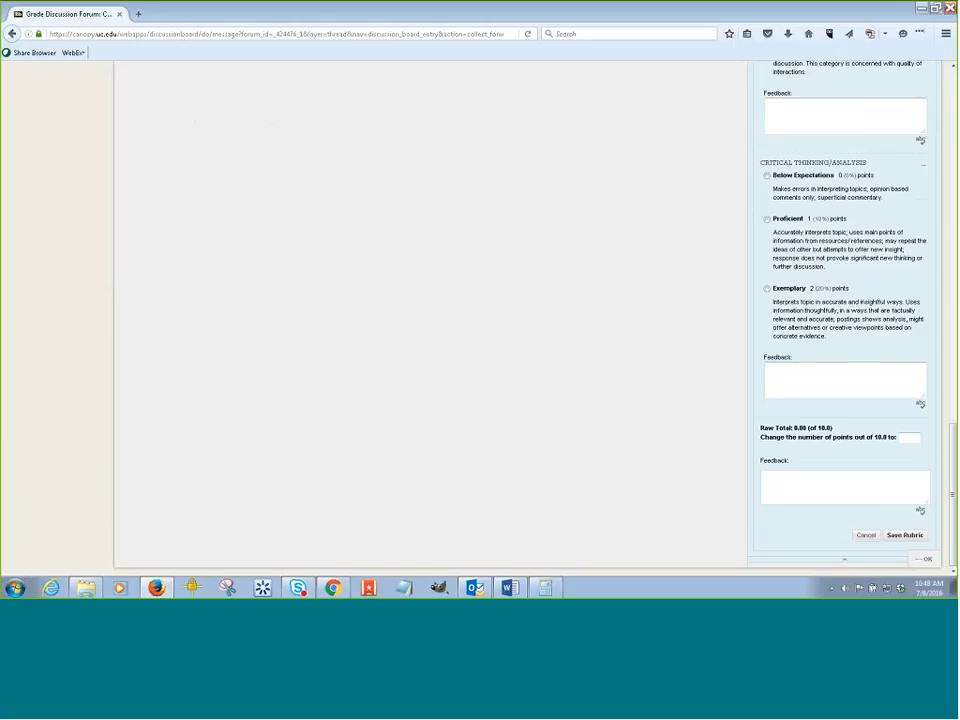
left_click(915, 541)
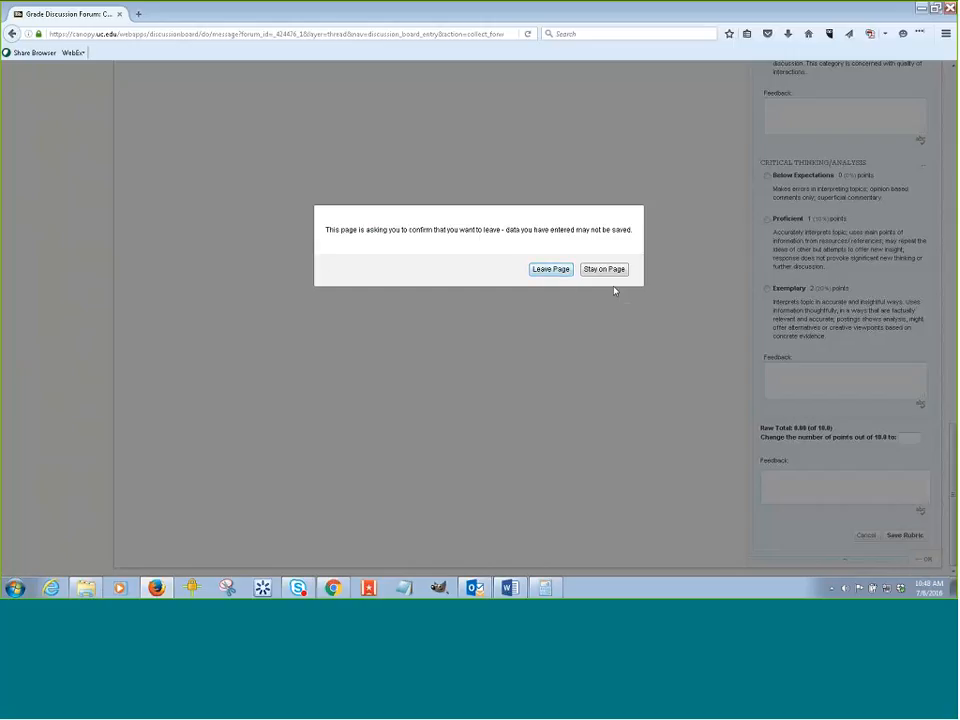
key("Return")
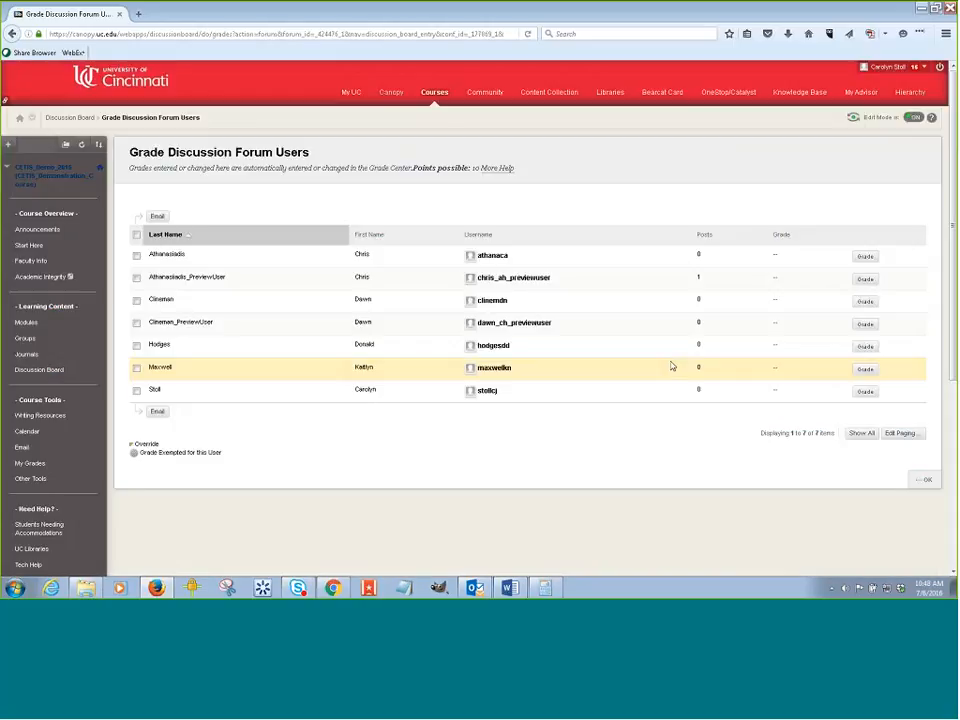
Reopen the preview user's grading page and submit a grade of 10.
left_click(865, 279)
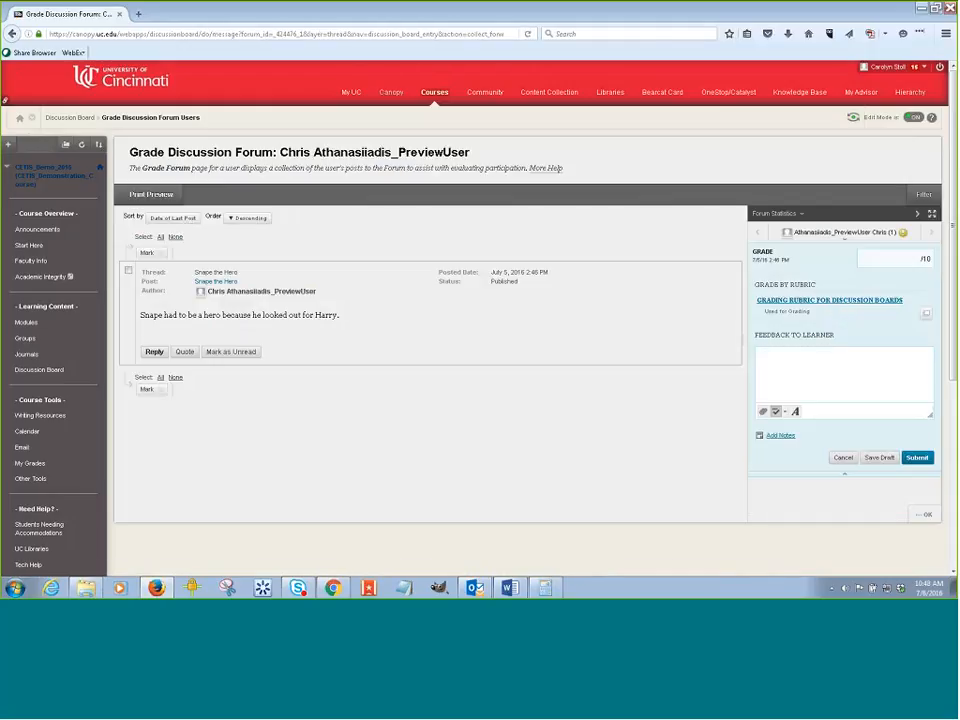
type("10")
left_click(915, 457)
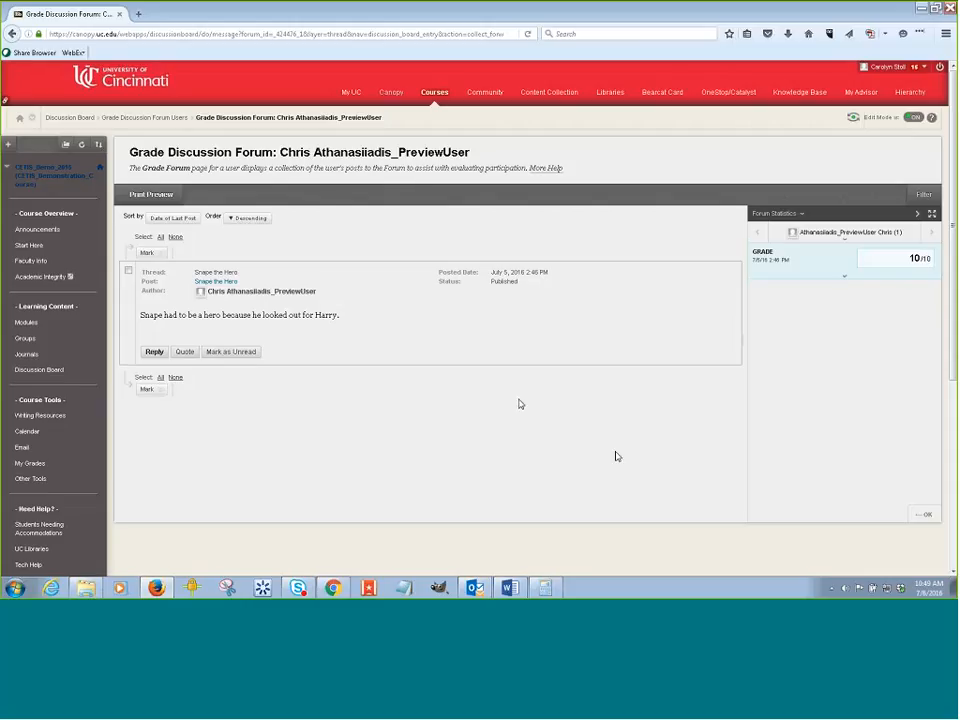
Open the Full Grade Center and scroll across its grade columns.
scroll(394, 392, "down", 5)
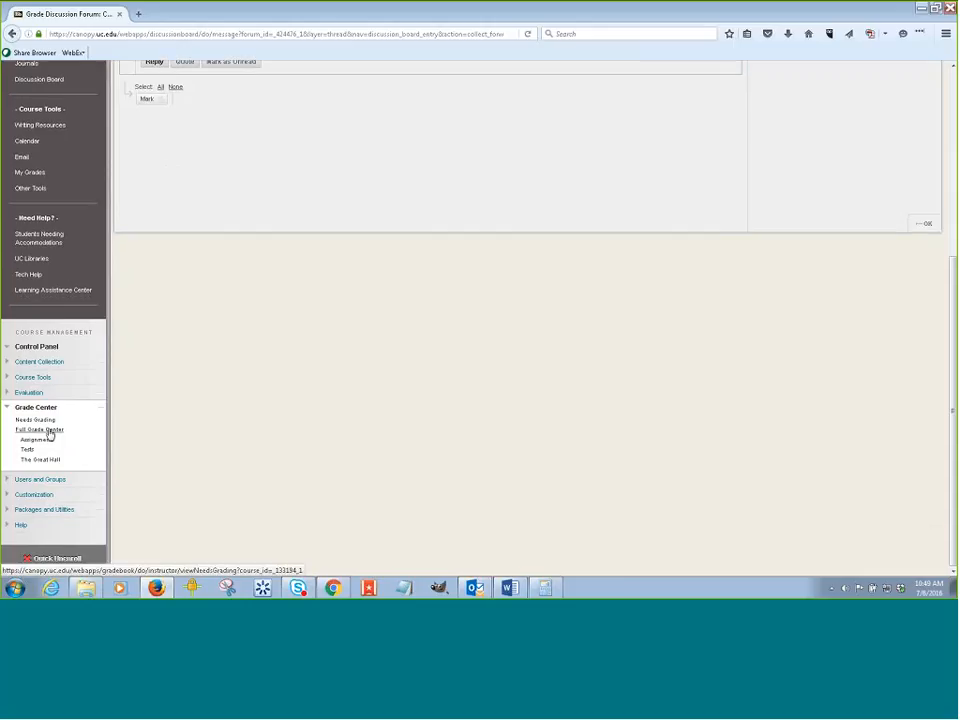
left_click(49, 433)
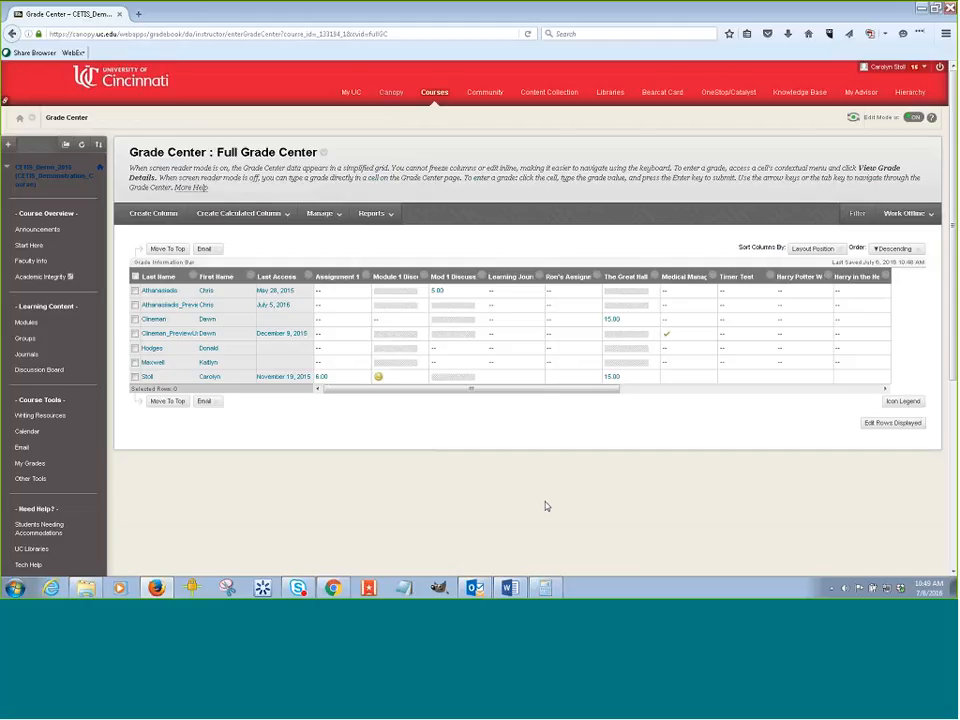
left_click_drag(532, 392, 790, 390)
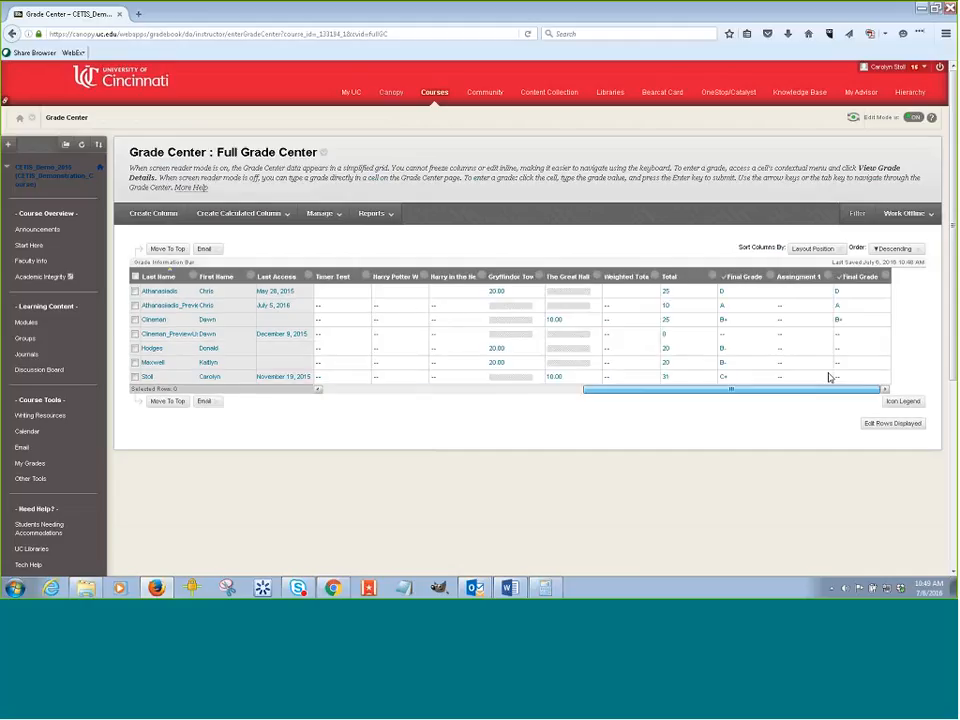